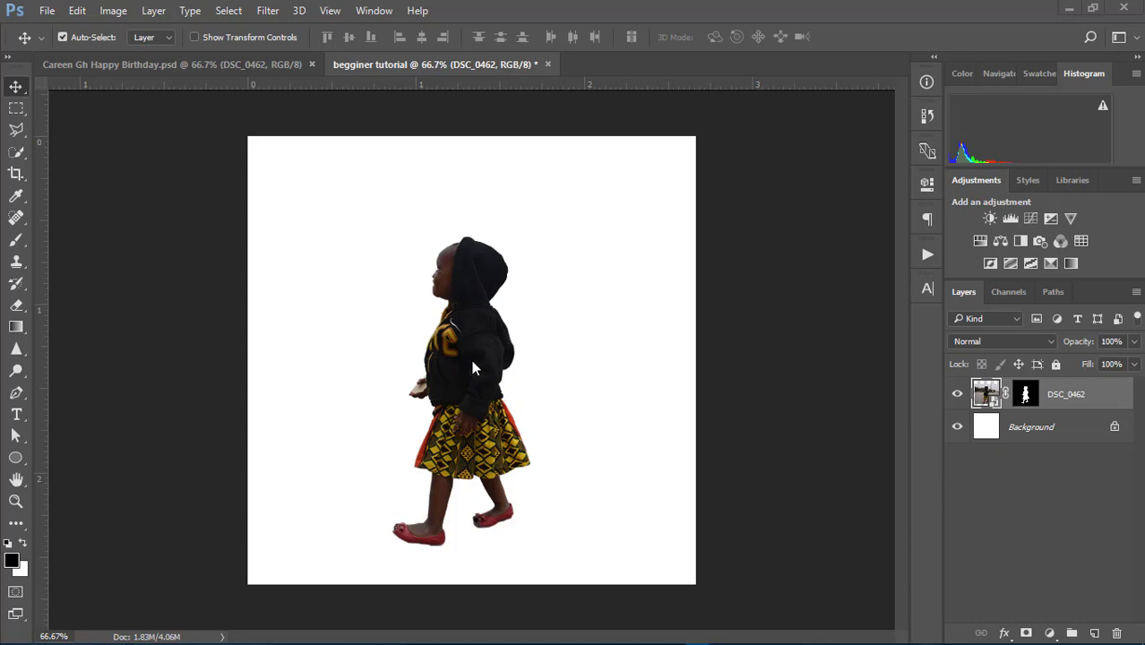
- Check the cutout with the Background layer hidden and shown again, and move the cut-out girl slightly higher on the canvas
{"action": "mouse_move", "coordinate": [474, 368]}
{"action": "left_mouse_down"}
{"action": "mouse_move", "coordinate": [474, 335]}
{"action": "mouse_move", "coordinate": [475, 363]}
{"action": "left_mouse_up"}
{"action": "left_click", "coordinate": [957, 427]}
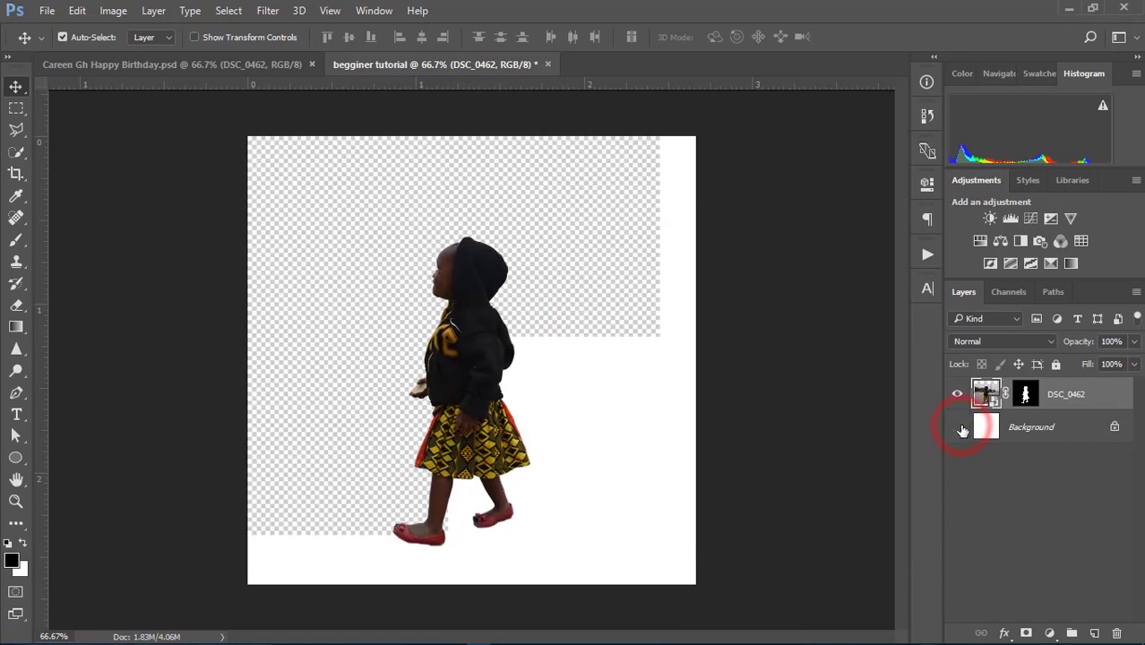
{"action": "left_click", "coordinate": [956, 426]}
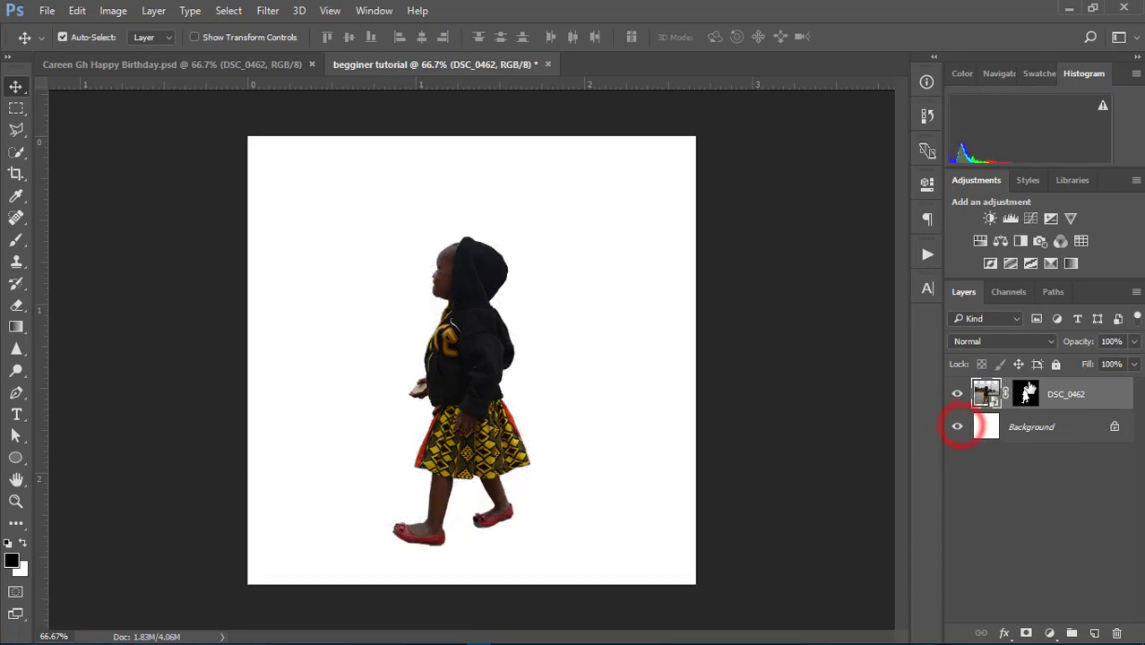
{"action": "left_click_drag", "start_coordinate": [481, 373], "coordinate": [484, 349]}
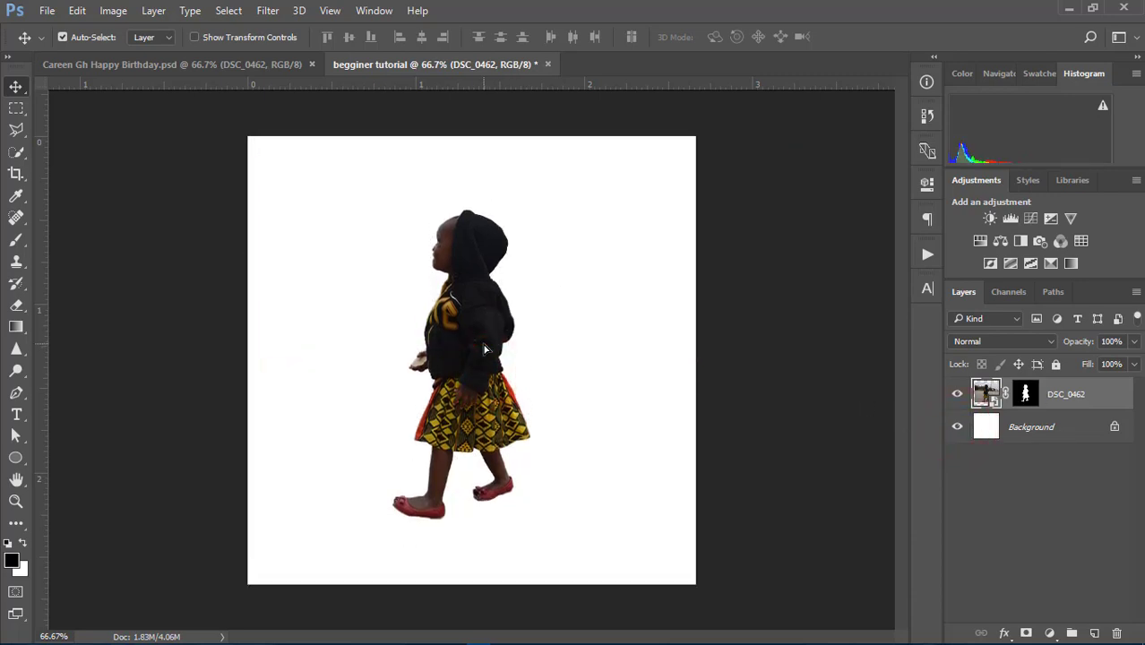
- Add a blank layer directly above the Background layer
{"action": "left_click", "coordinate": [1054, 428]}
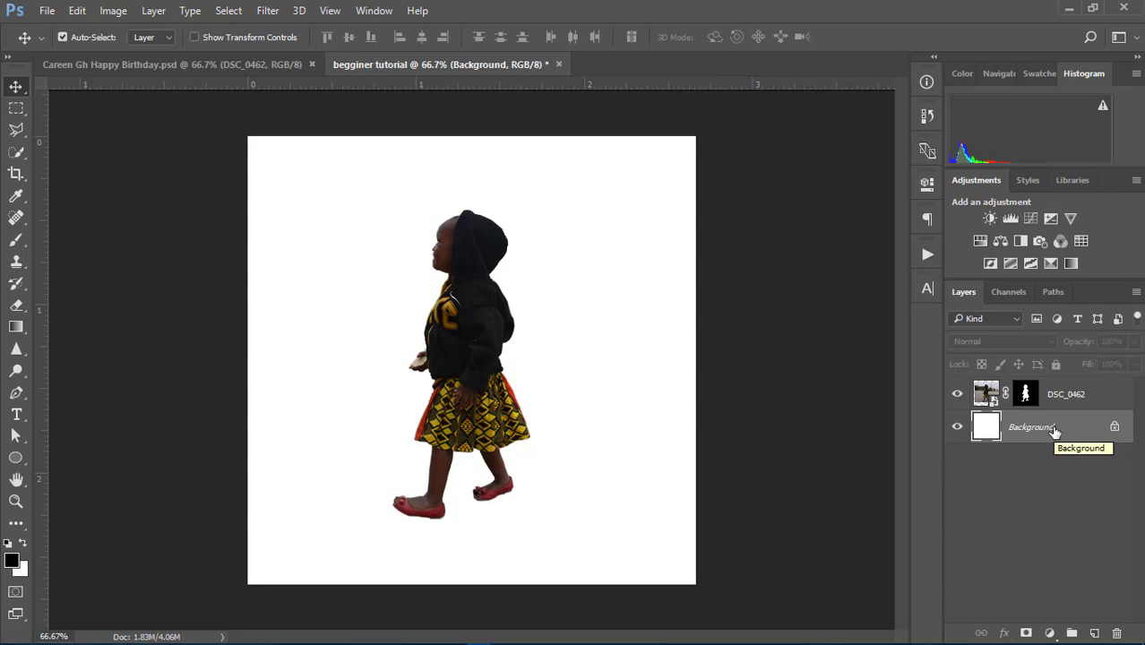
{"action": "left_click", "coordinate": [1096, 633]}
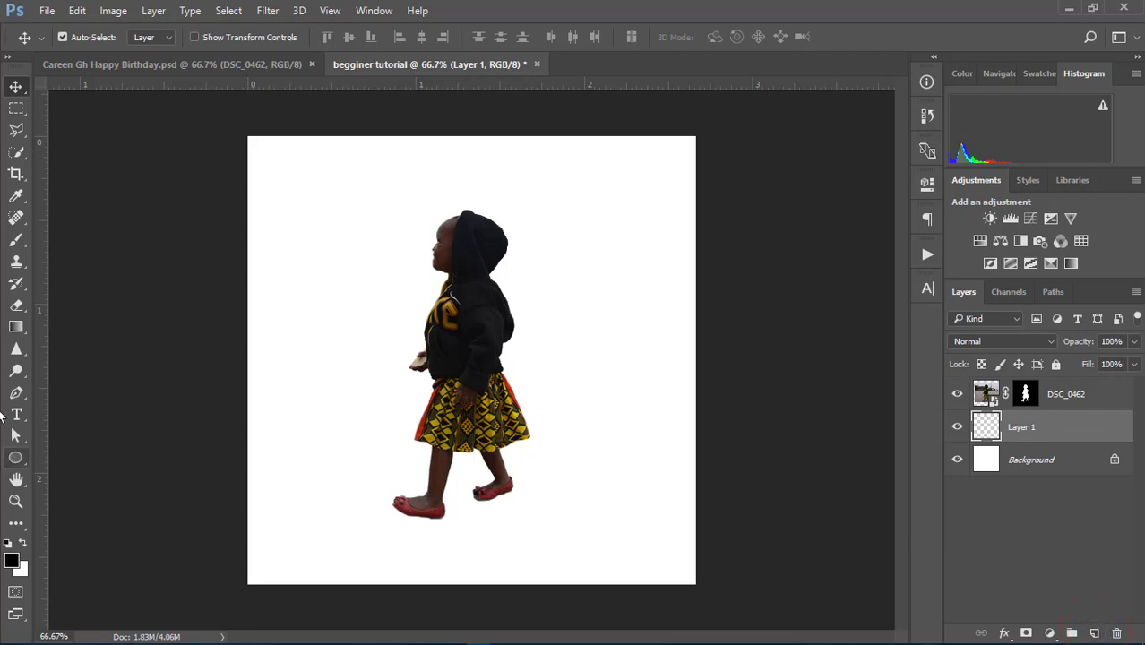
- Create a new layer named bg with no colour label, Normal mode and 100% opacity
{"action": "left_click", "coordinate": [152, 11]}
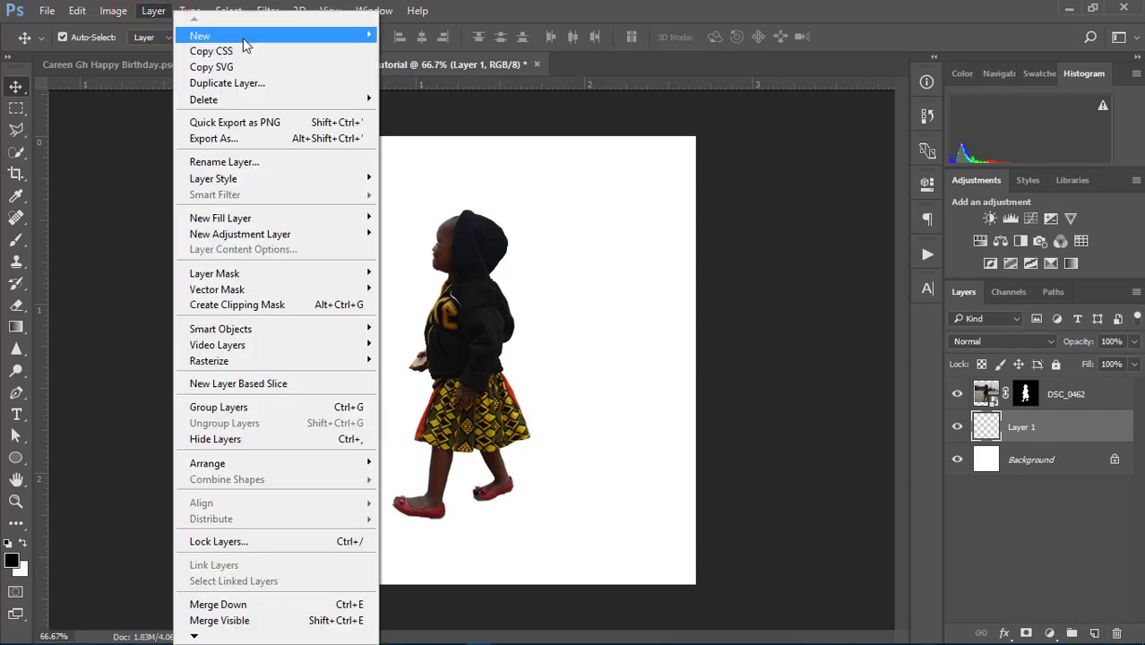
{"action": "mouse_move", "coordinate": [242, 38]}
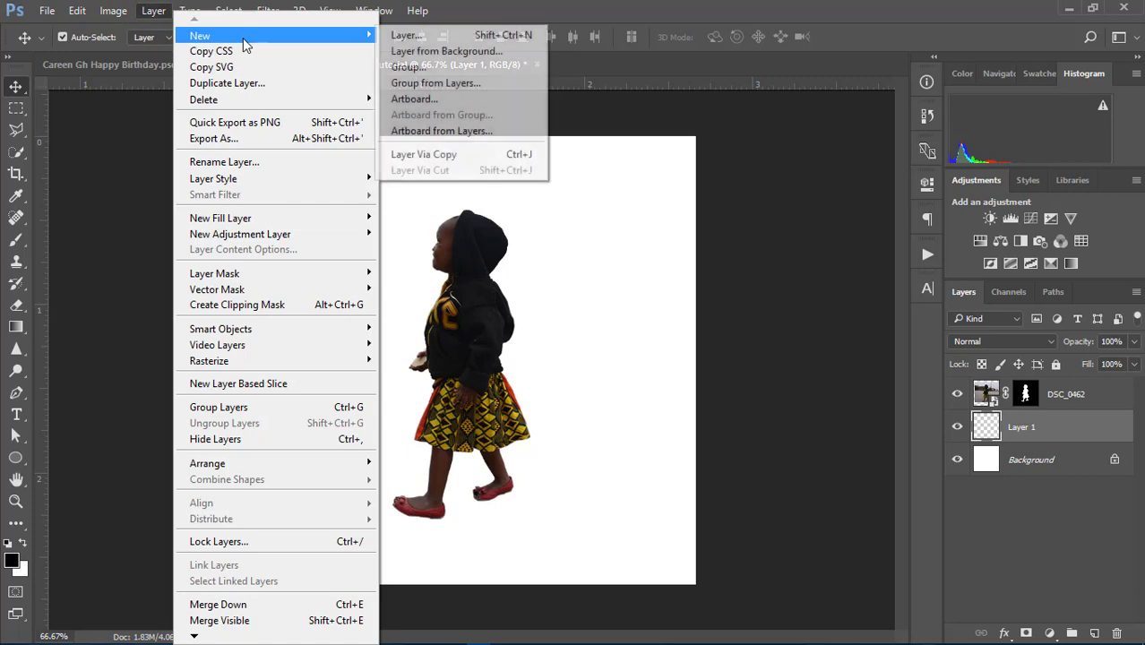
{"action": "left_click", "coordinate": [503, 34]}
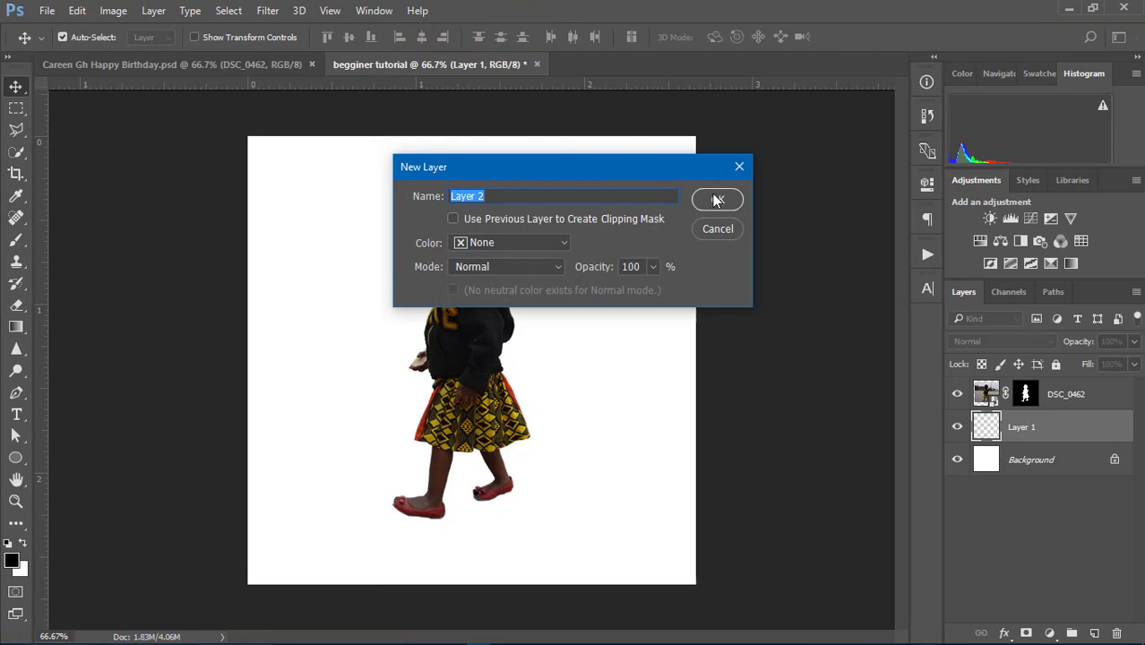
{"action": "type", "text": "fgdgf"}
{"action": "key", "text": "BackSpace"}
{"action": "key", "text": "BackSpace"}
{"action": "key", "text": "BackSpace"}
{"action": "key", "text": "BackSpace"}
{"action": "key", "text": "BackSpace"}
{"action": "type", "text": "bg"}
{"action": "left_click", "coordinate": [541, 244]}
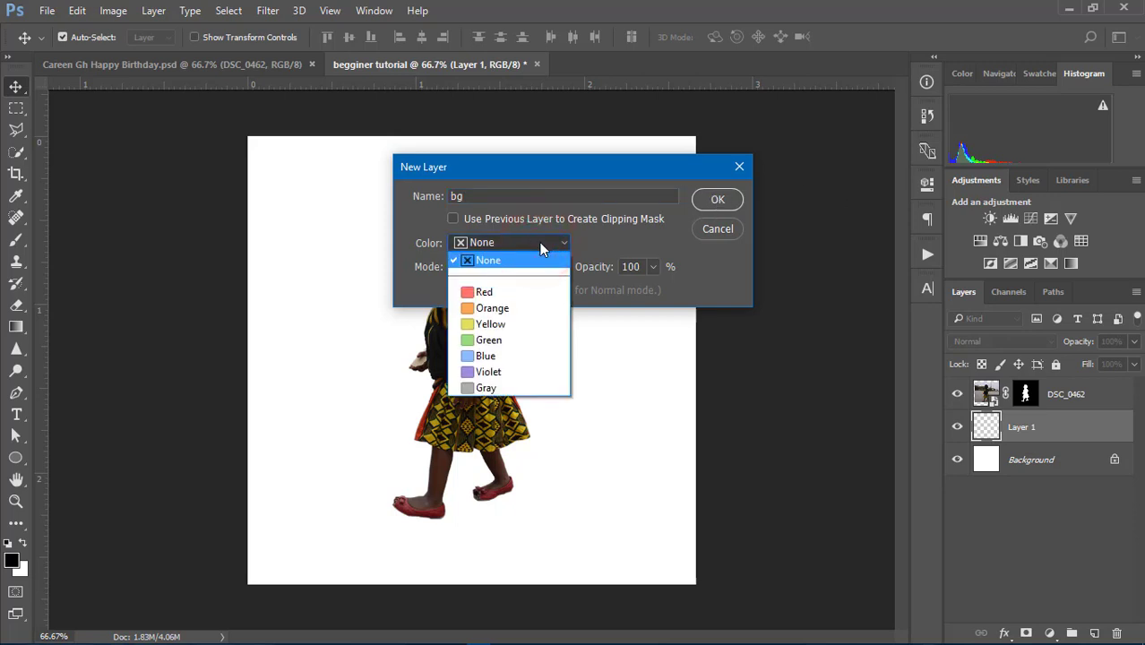
{"action": "left_click", "coordinate": [540, 243]}
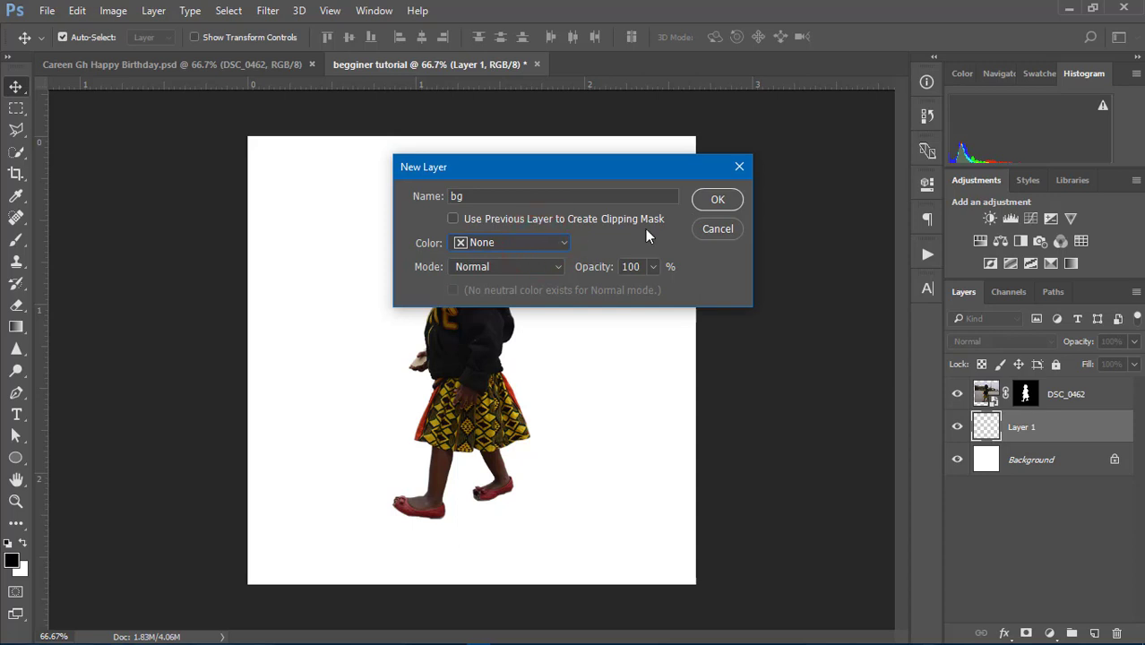
{"action": "left_click", "coordinate": [498, 269]}
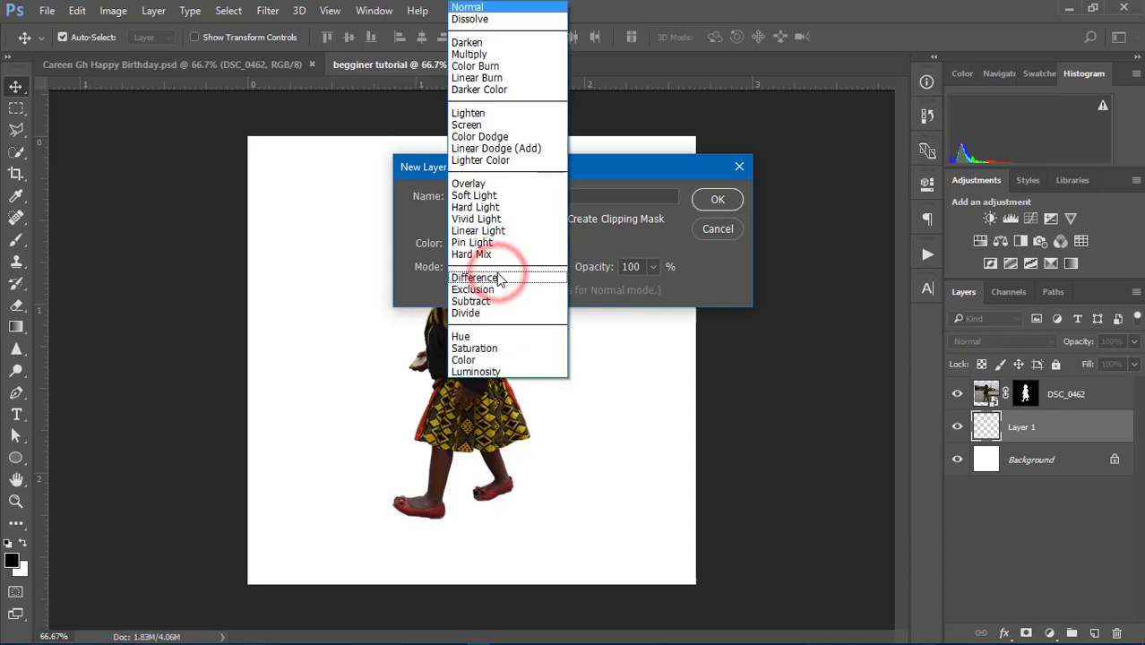
{"action": "left_click", "coordinate": [606, 162]}
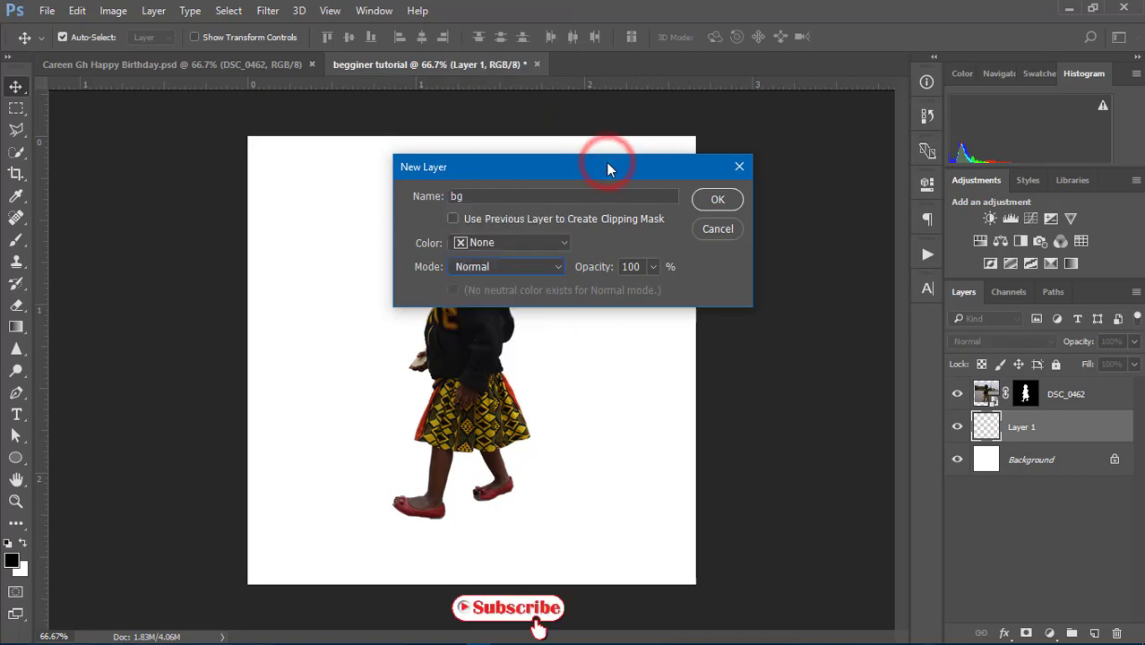
{"action": "left_click", "coordinate": [726, 199]}
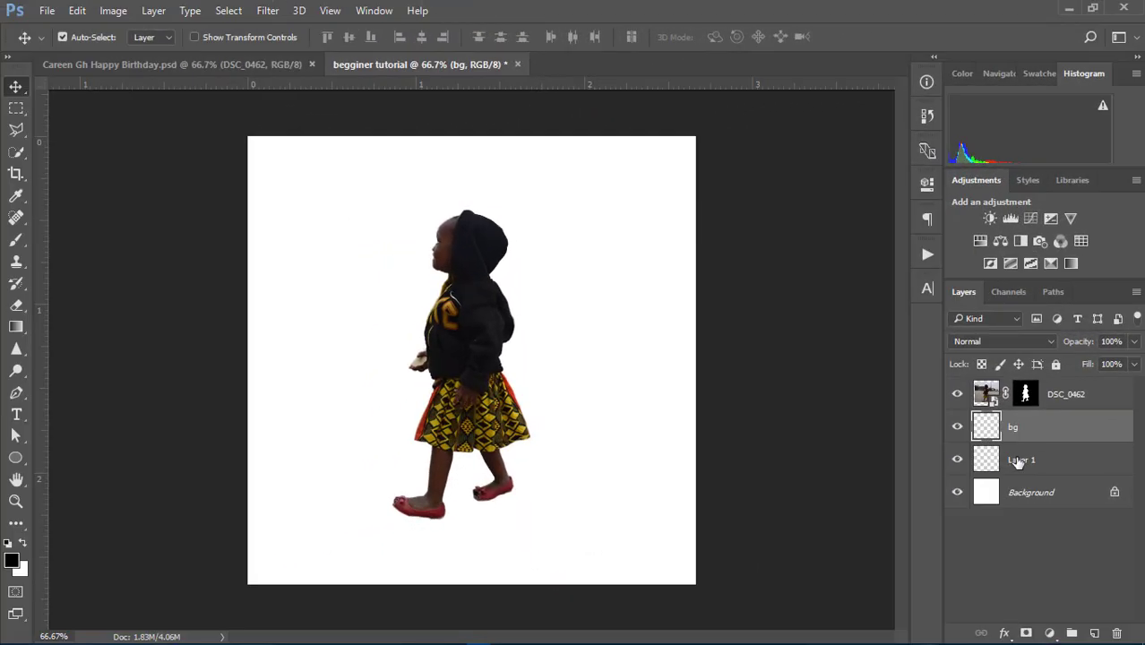
- Delete the blank Layer 1 and make the bg layer active
{"action": "left_click", "coordinate": [1018, 459]}
{"action": "key", "text": "Delete"}
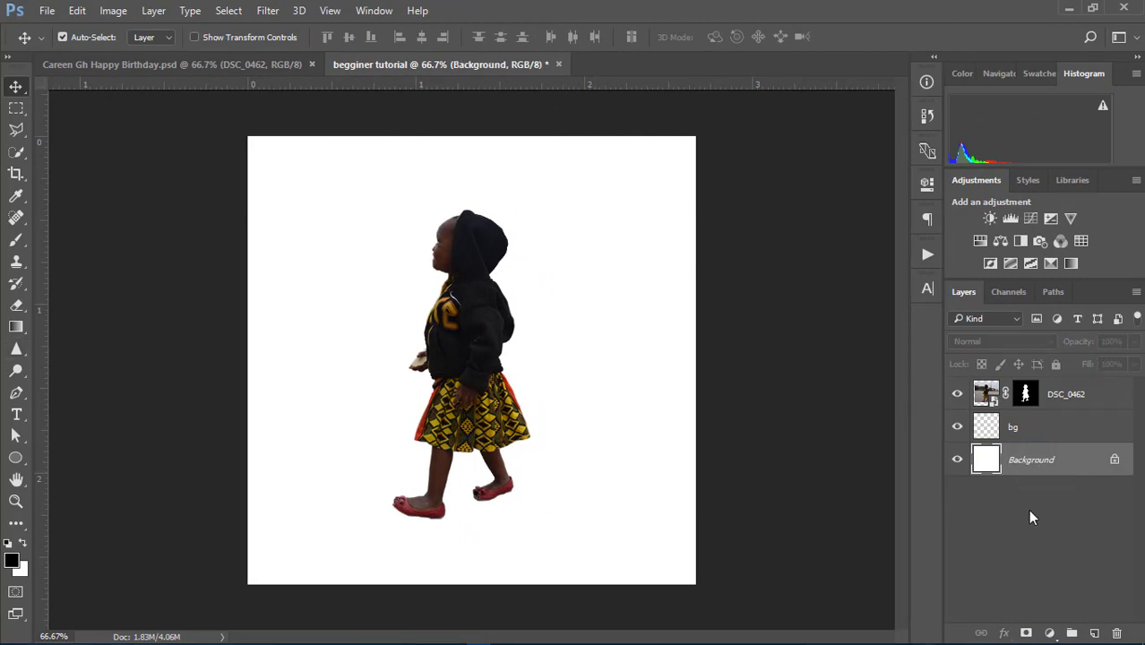
{"action": "left_click", "coordinate": [1035, 429]}
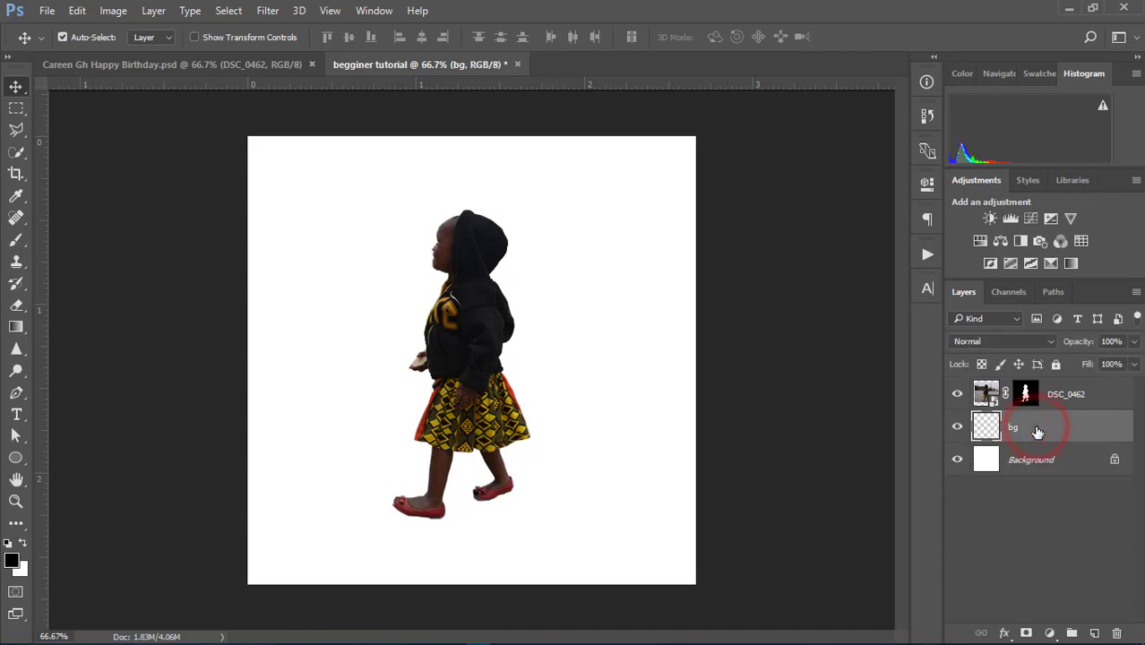
{"action": "left_click", "coordinate": [1060, 395]}
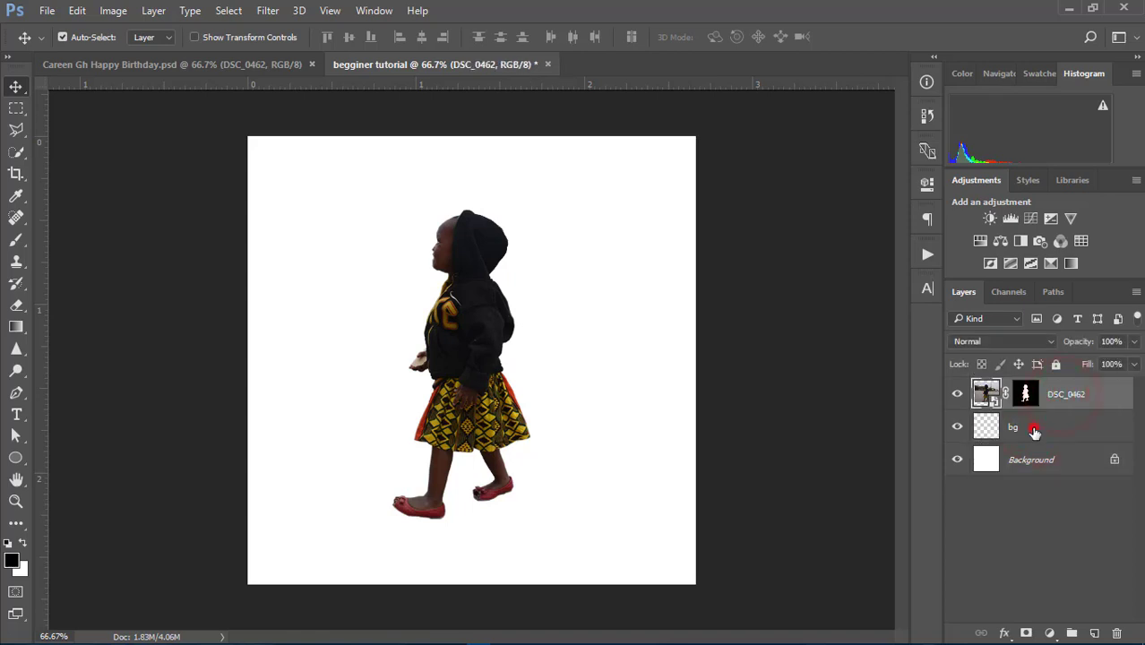
{"action": "left_click", "coordinate": [1033, 429]}
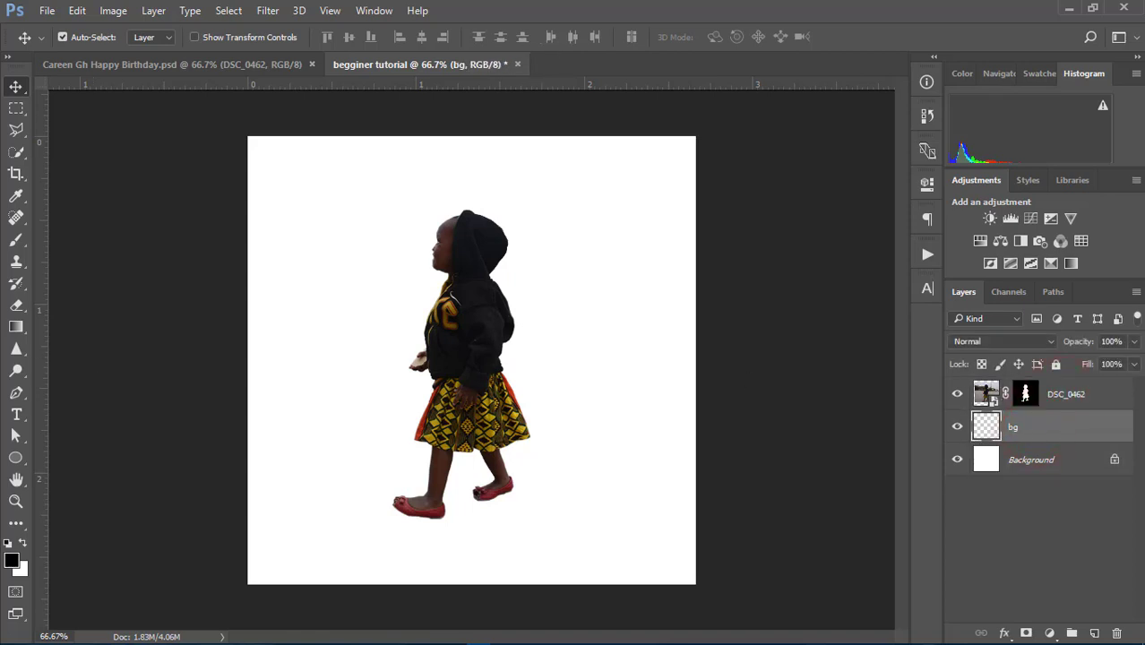
- Set the foreground colour to red #d51e1e and fill the bg layer with it using the Paint Bucket tool
{"action": "left_click", "coordinate": [18, 328]}
{"action": "right_click", "coordinate": [18, 330]}
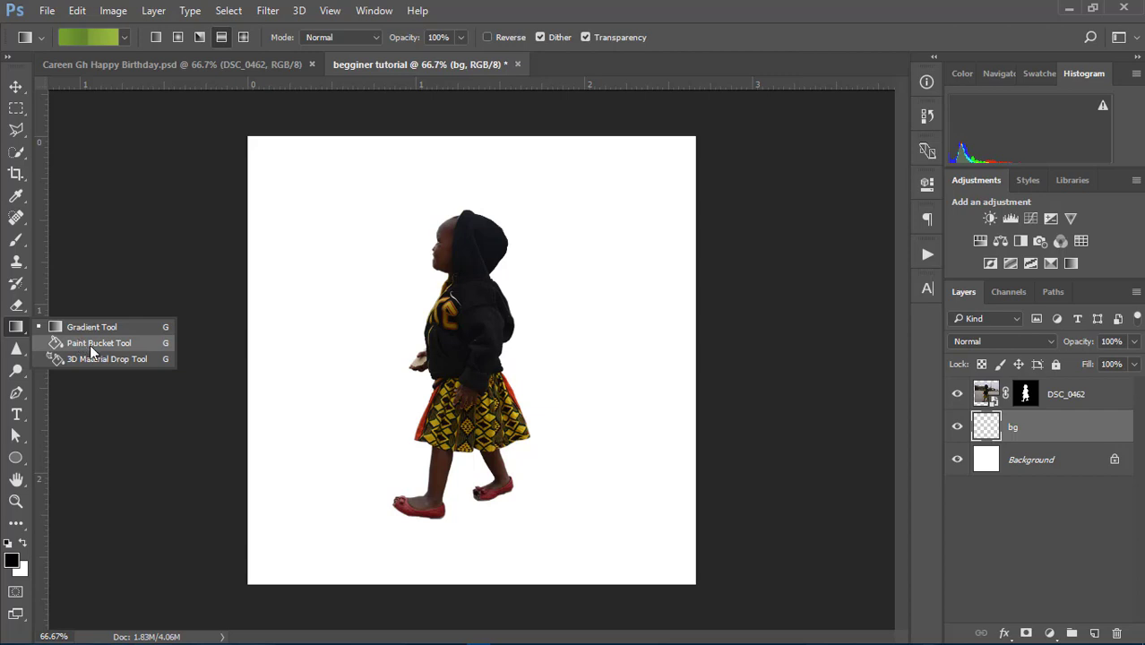
{"action": "left_click", "coordinate": [121, 345]}
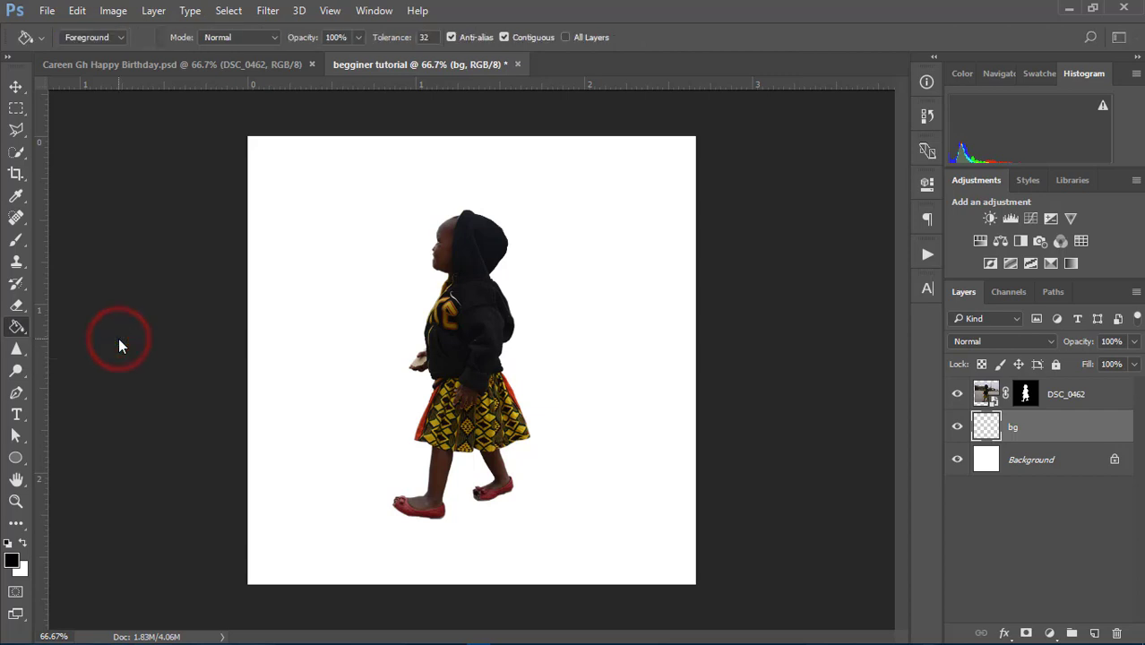
{"action": "left_click", "coordinate": [12, 560]}
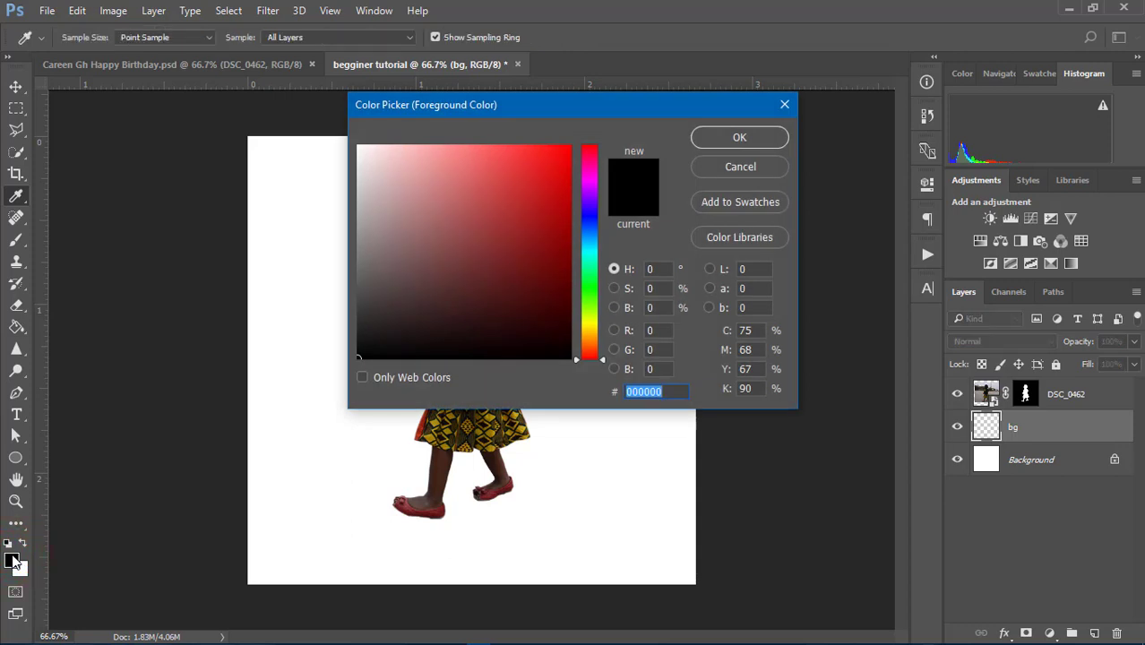
{"action": "left_click", "coordinate": [520, 166]}
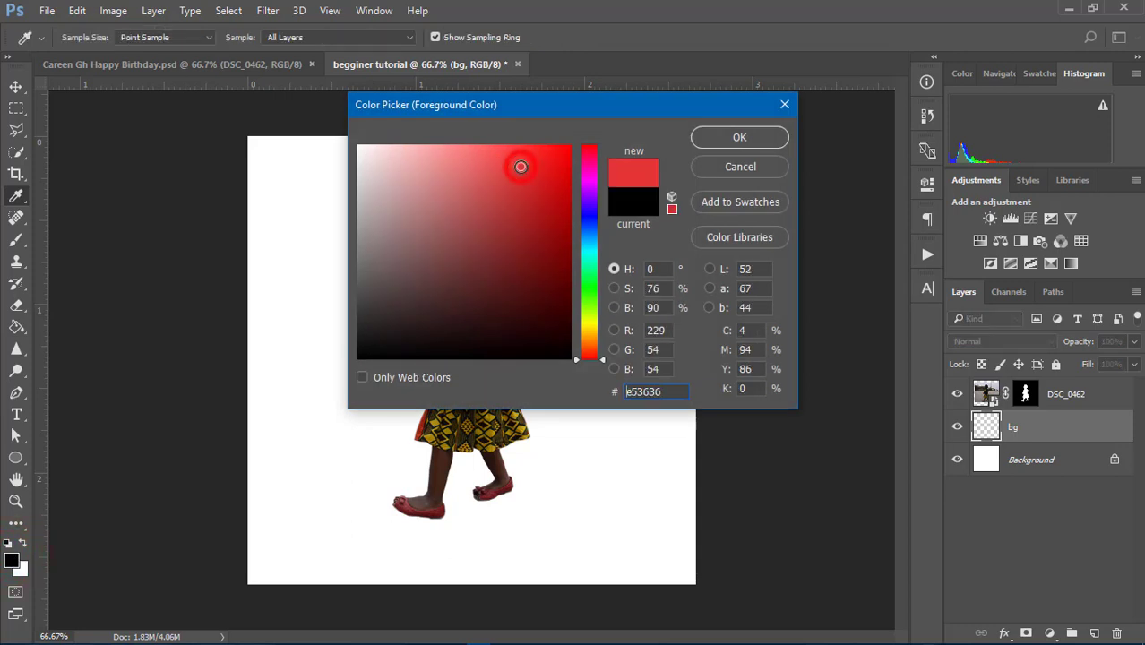
{"action": "left_click", "coordinate": [533, 201]}
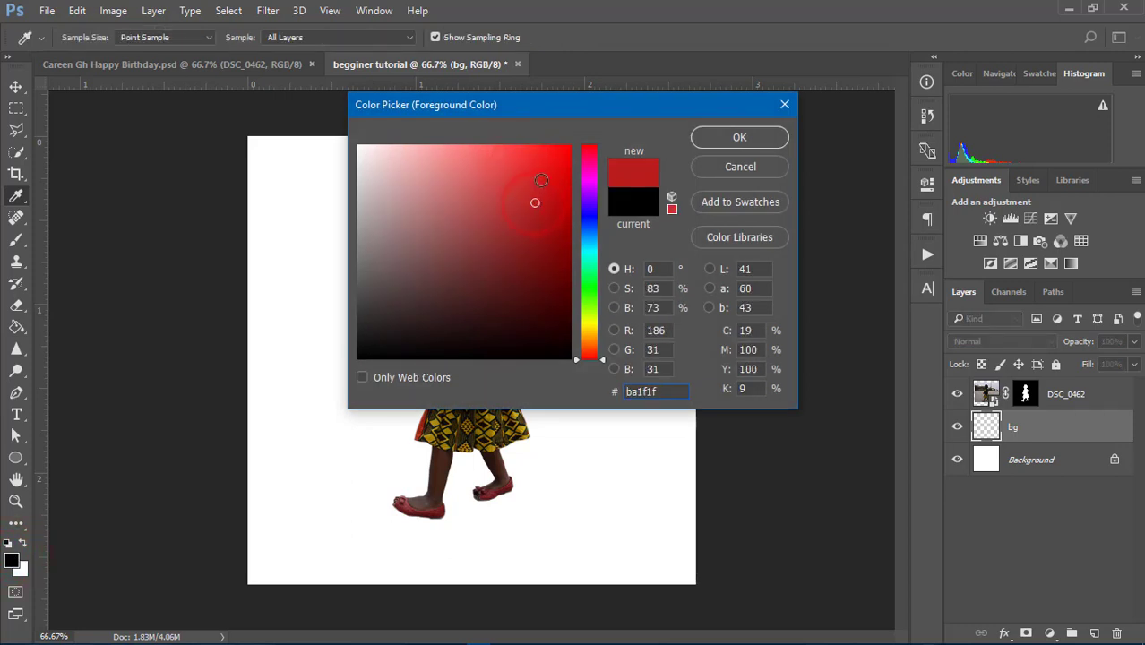
{"action": "left_click", "coordinate": [540, 180]}
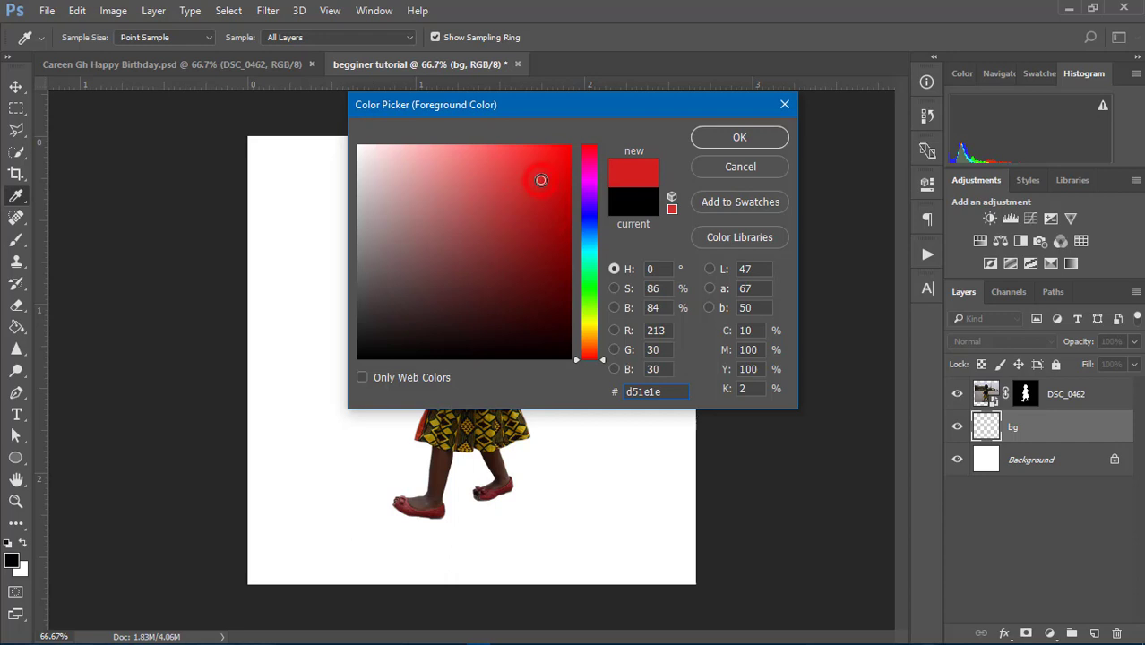
{"action": "left_click", "coordinate": [736, 146]}
{"action": "key", "text": "g"}
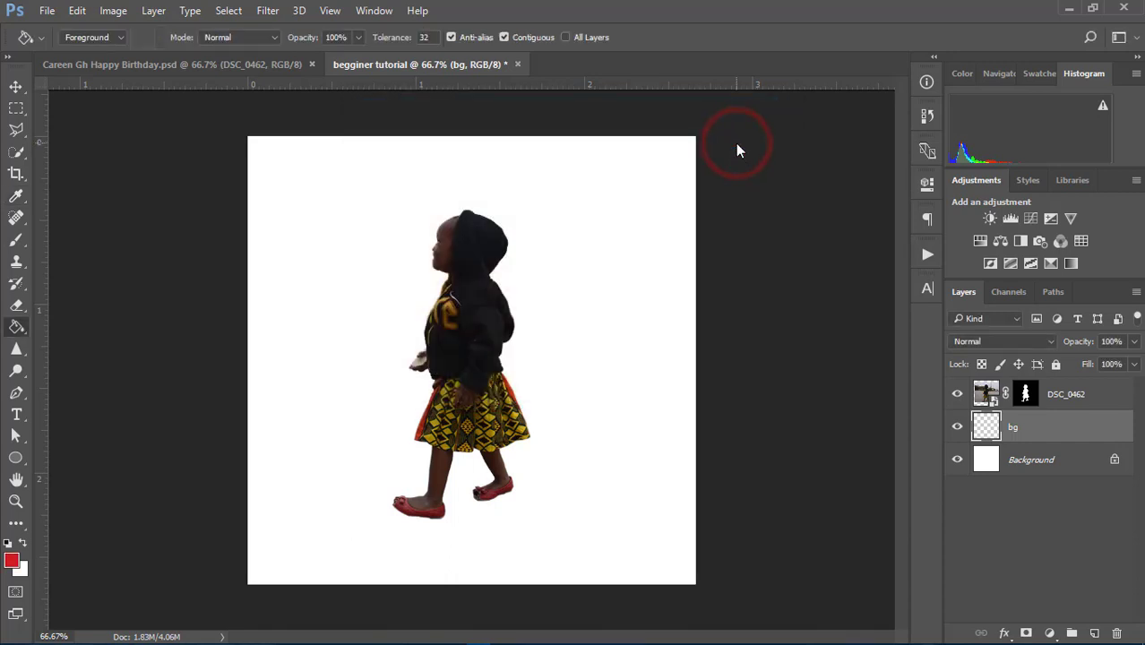
{"action": "left_click", "coordinate": [340, 377]}
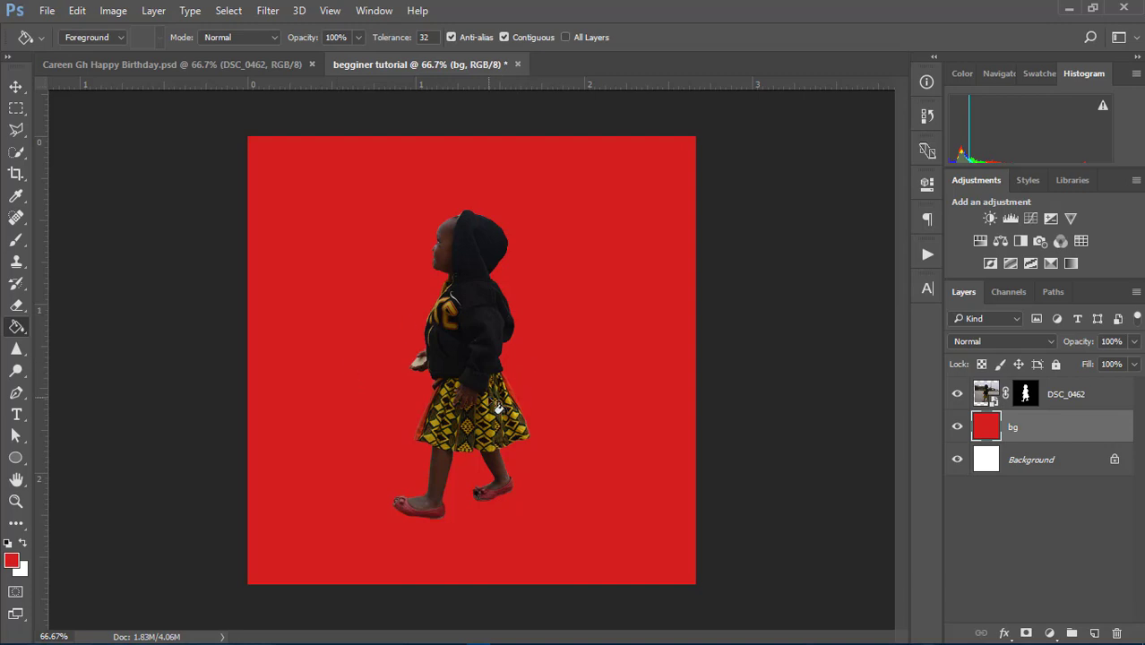
- Hide the bg layer and open the DSC_0462 layer in the Camera Raw Filter
{"action": "left_click", "coordinate": [958, 428]}
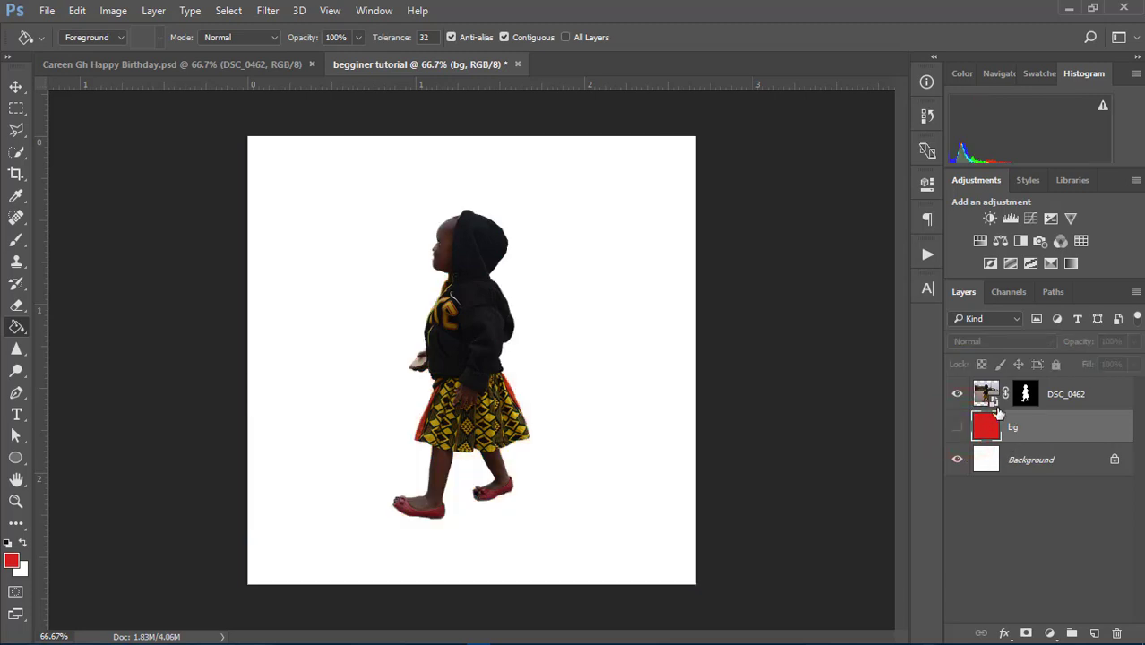
{"action": "left_click", "coordinate": [1059, 396]}
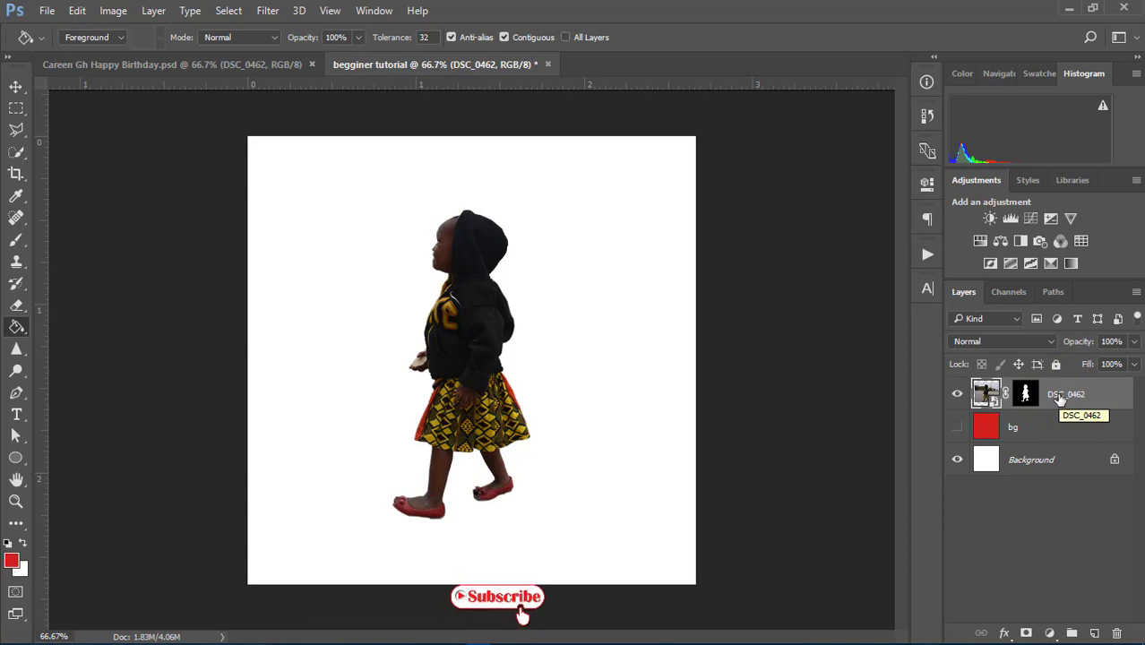
{"action": "left_click", "coordinate": [269, 11]}
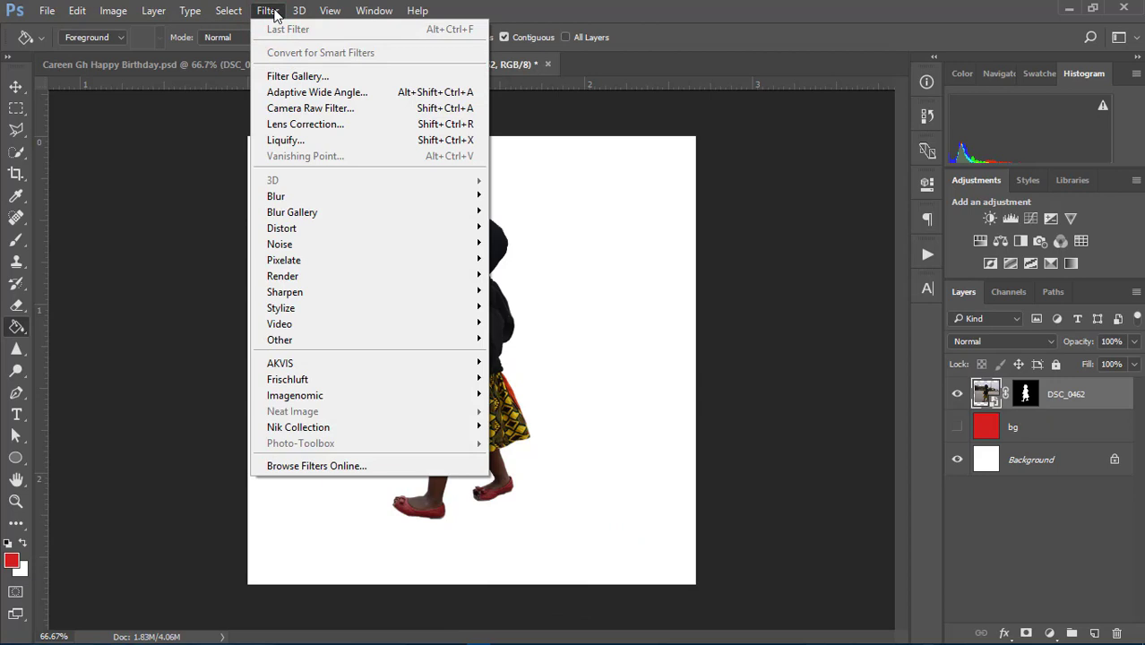
{"action": "left_click", "coordinate": [274, 13]}
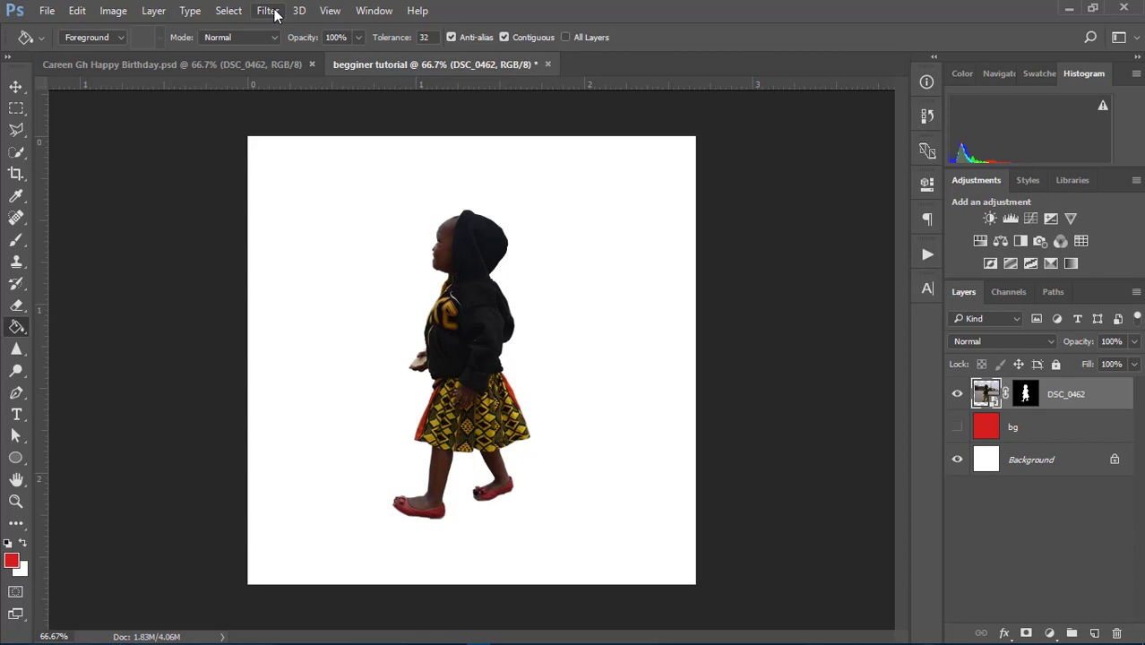
{"action": "left_click", "coordinate": [270, 11]}
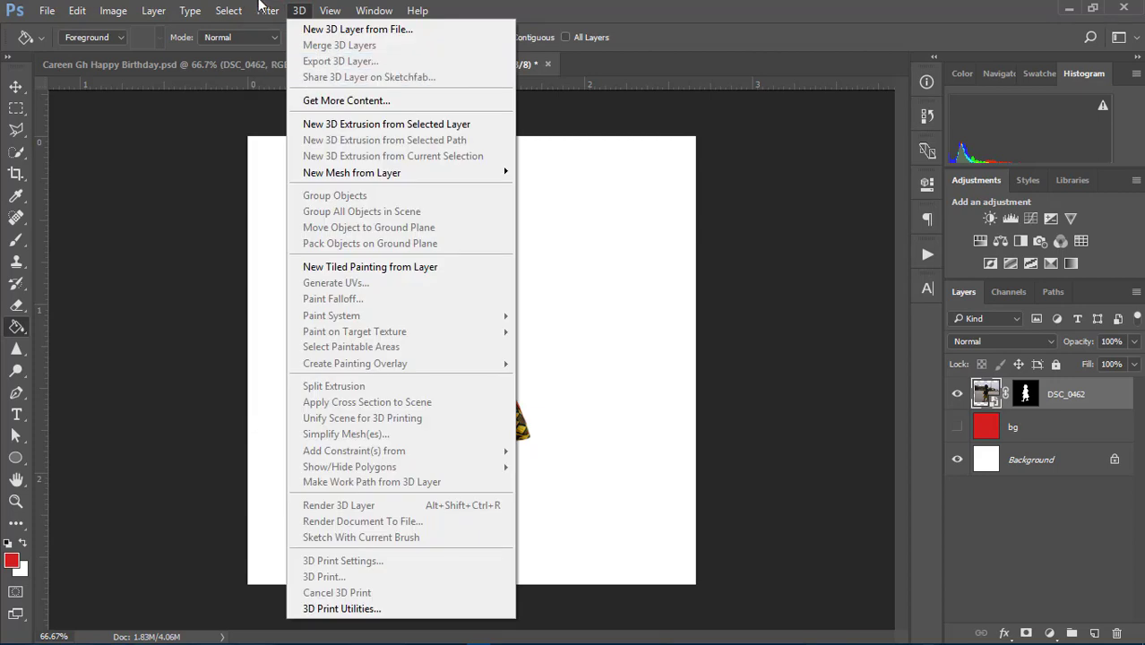
{"action": "left_click", "coordinate": [299, 109]}
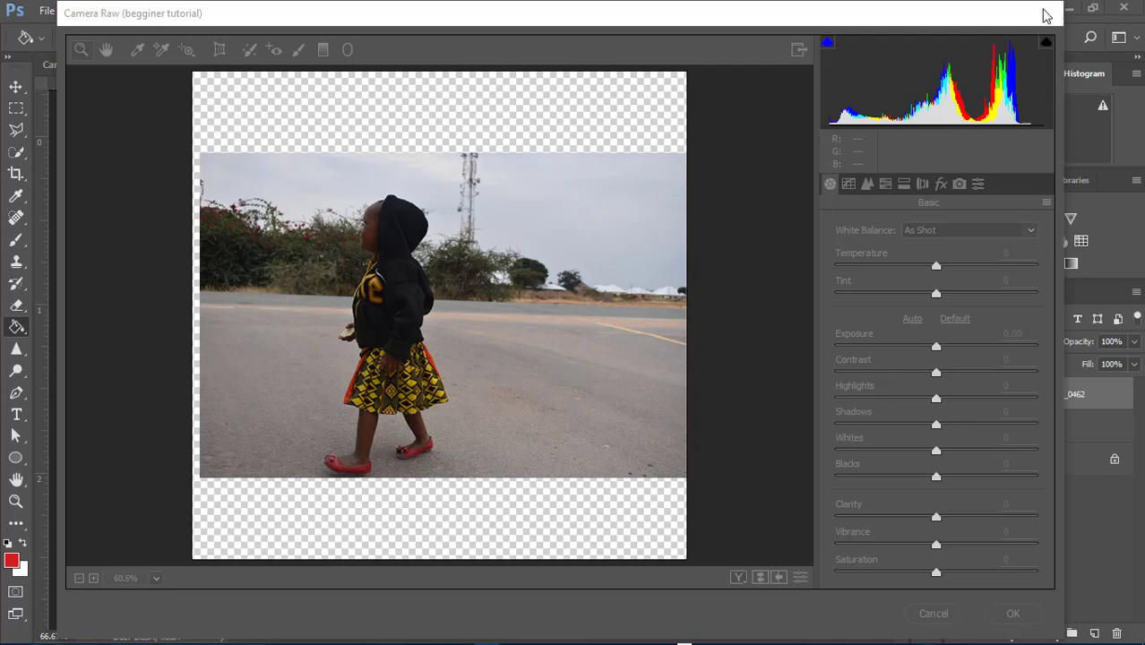
- Shift the Camera Raw window slightly and close the Creative Cloud window covering it
{"action": "left_click", "coordinate": [801, 10]}
{"action": "mouse_move", "coordinate": [801, 10]}
{"action": "left_mouse_down"}
{"action": "mouse_move", "coordinate": [792, 70]}
{"action": "mouse_move", "coordinate": [812, 24]}
{"action": "left_mouse_up"}
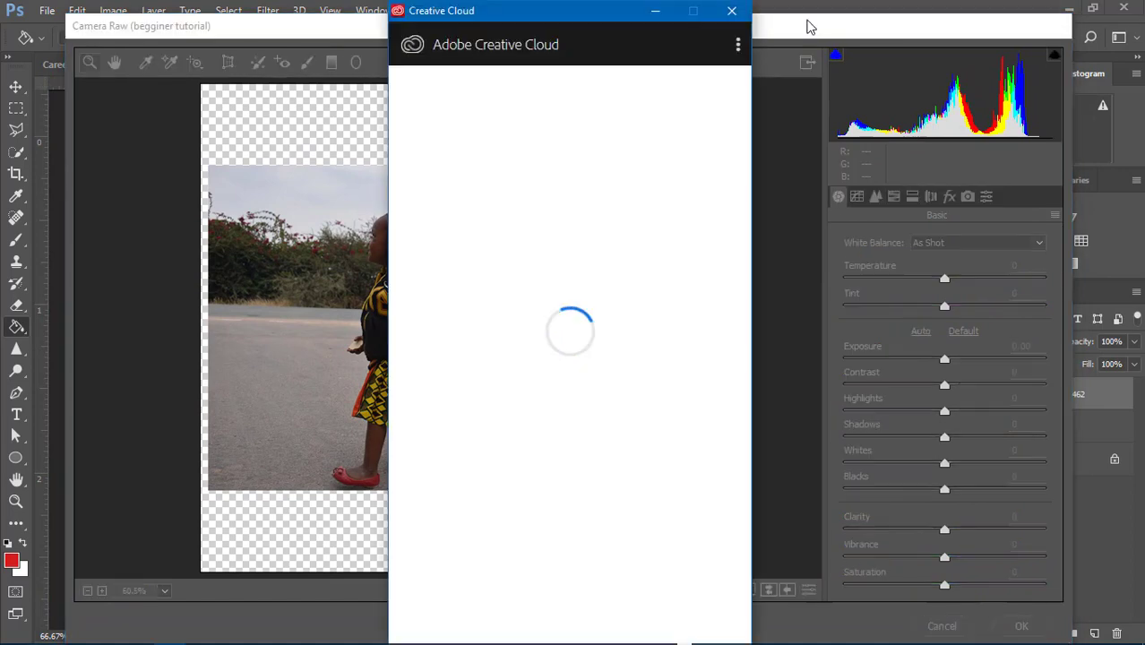
{"action": "left_click", "coordinate": [732, 10]}
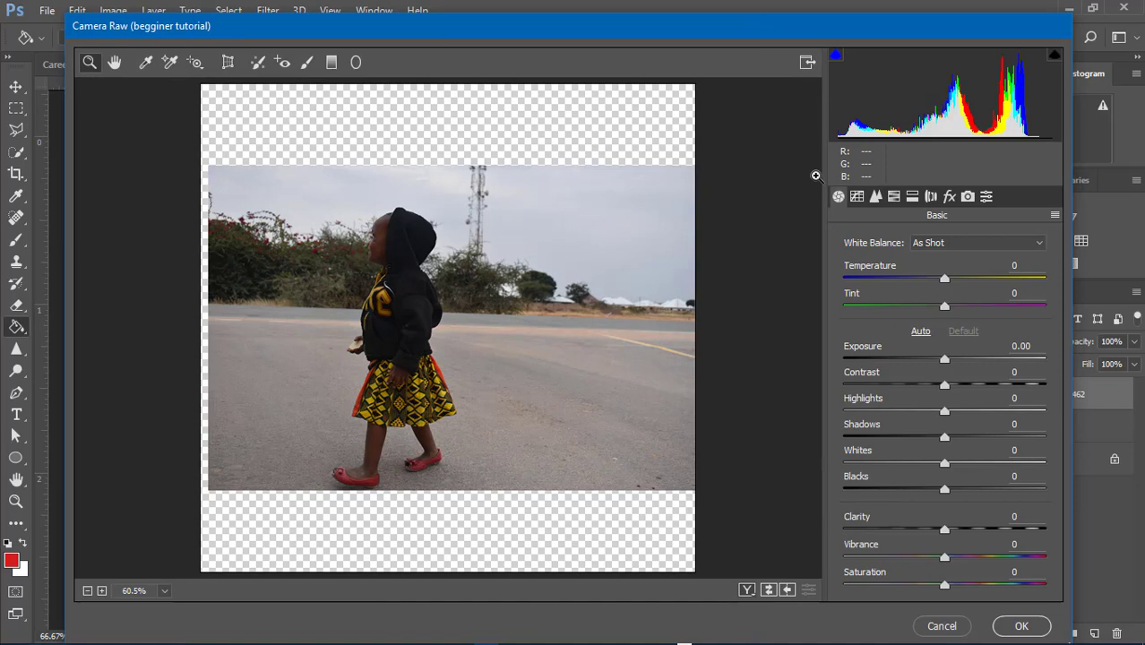
- Raise the photo's exposure to +1.00 in Camera Raw
{"action": "left_click", "coordinate": [945, 360]}
{"action": "left_click_drag", "start_coordinate": [945, 360], "coordinate": [960, 359]}
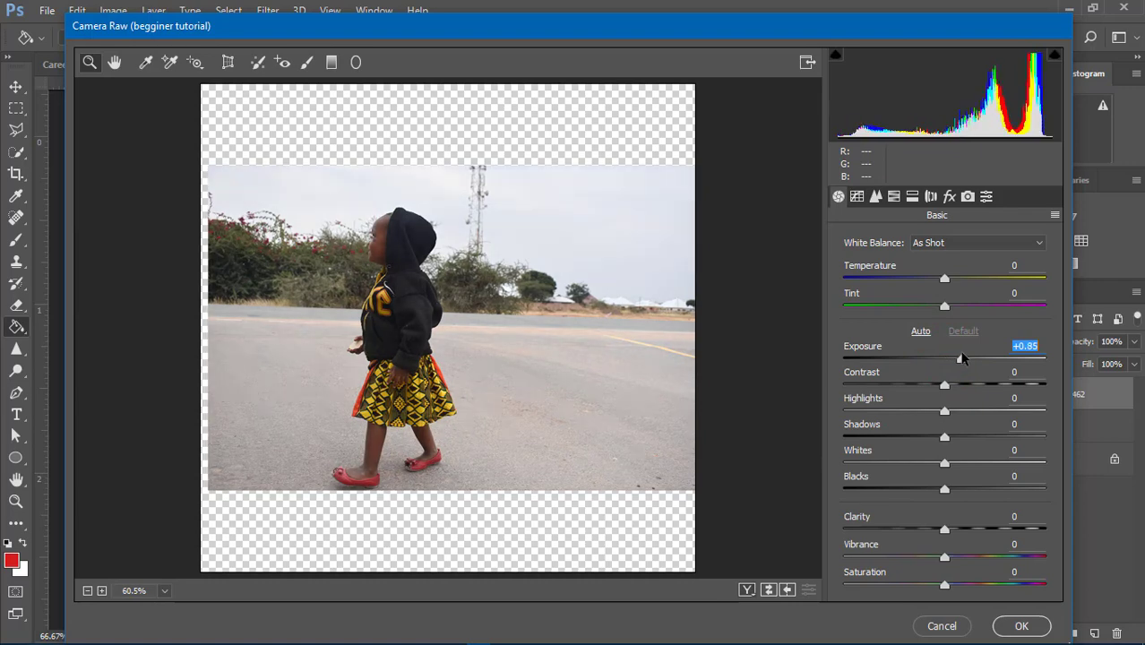
{"action": "left_click_drag", "start_coordinate": [964, 357], "coordinate": [965, 358]}
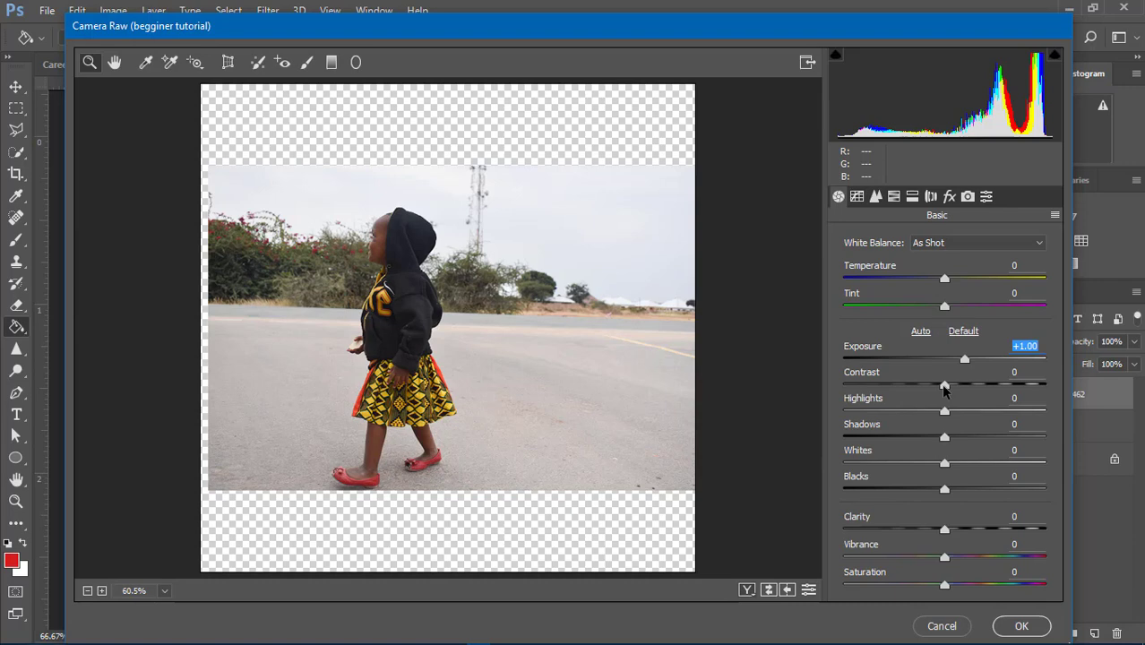
- Set the photo's contrast to +15, highlights to +8, shadows to +10, whites to +22 and blacks to -45 in Camera Raw
{"action": "left_click_drag", "start_coordinate": [944, 385], "coordinate": [959, 387]}
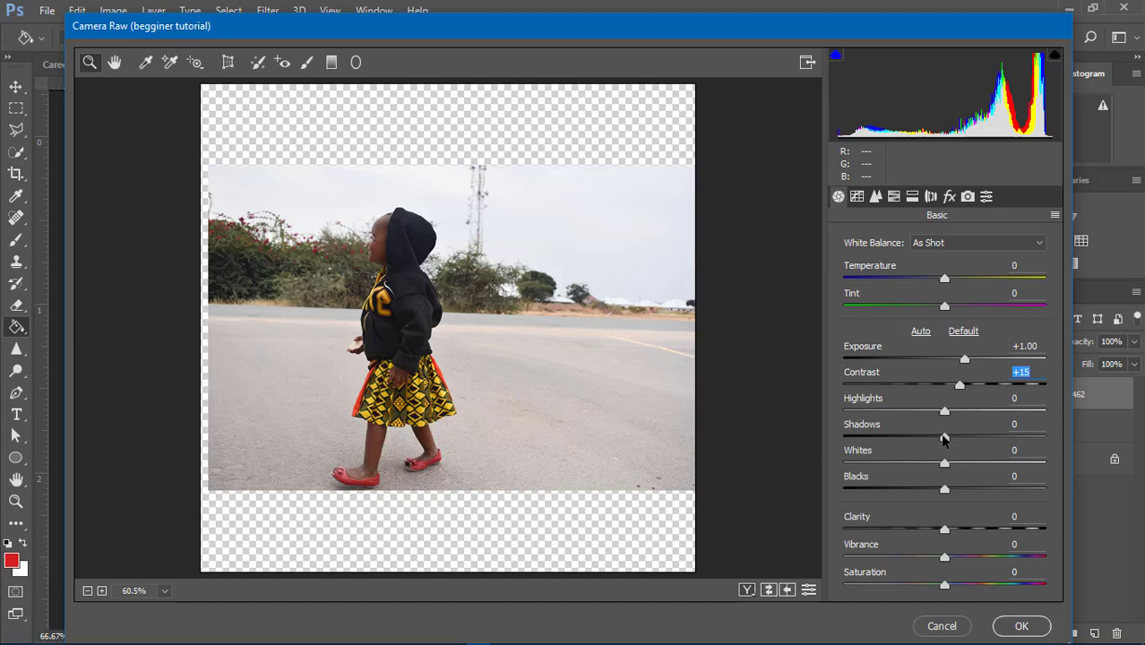
{"action": "left_click_drag", "start_coordinate": [943, 437], "coordinate": [954, 414]}
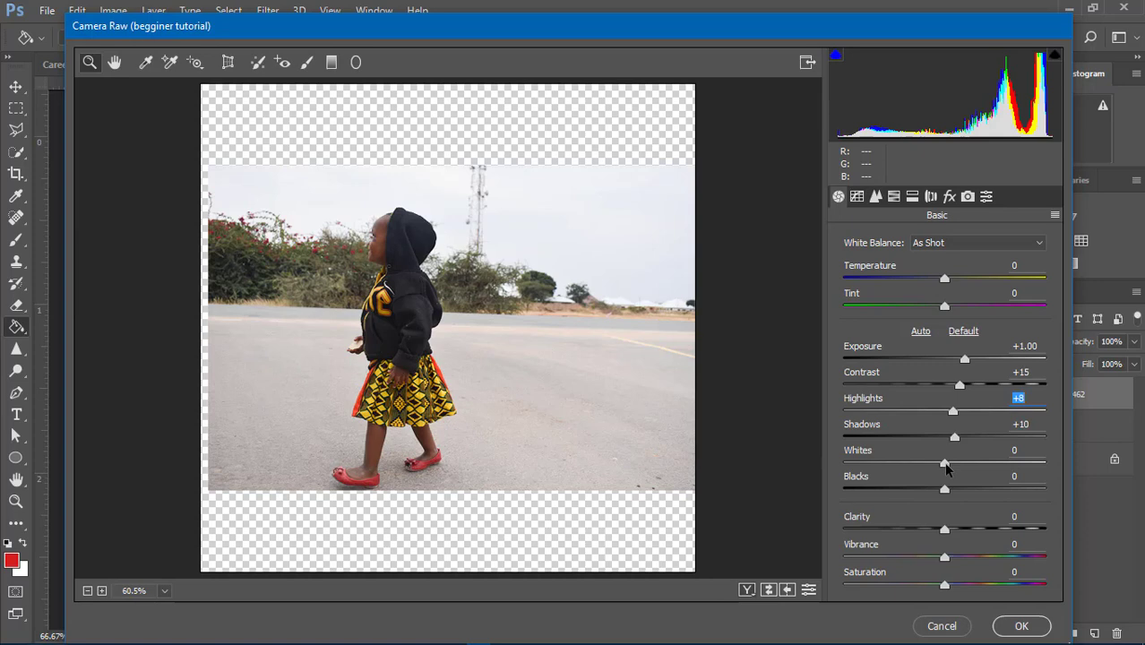
{"action": "left_click_drag", "start_coordinate": [945, 465], "coordinate": [967, 461]}
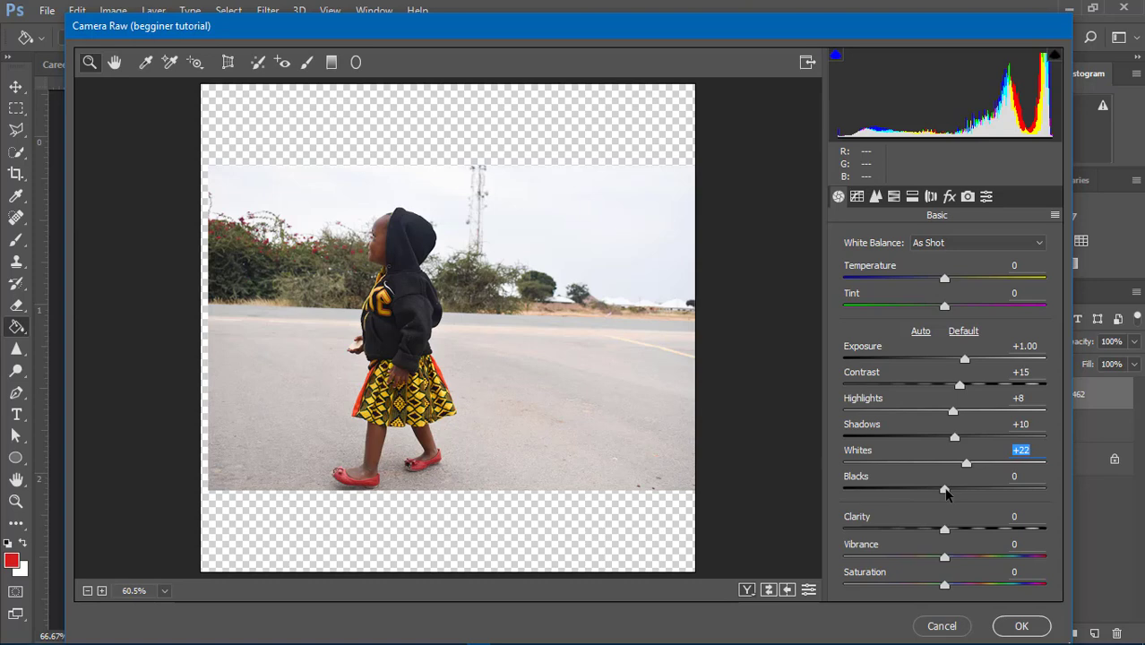
{"action": "left_click_drag", "start_coordinate": [945, 490], "coordinate": [900, 505]}
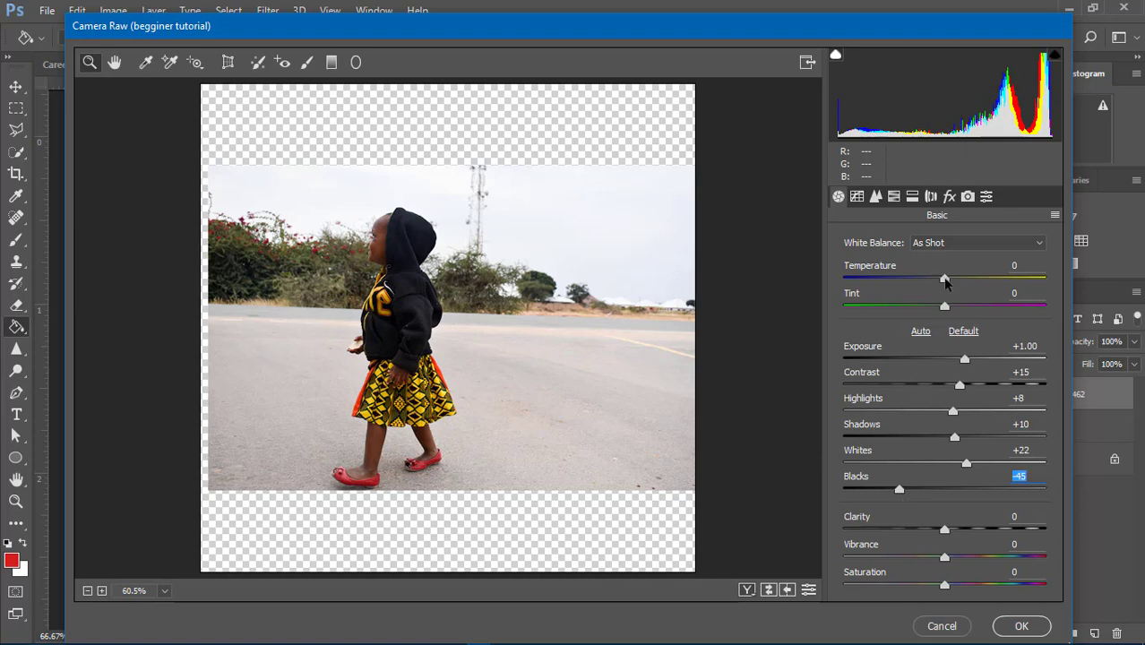
- Warm the photo's white balance by setting temperature to +10 and tint to +6
{"action": "left_click_drag", "start_coordinate": [945, 283], "coordinate": [956, 283]}
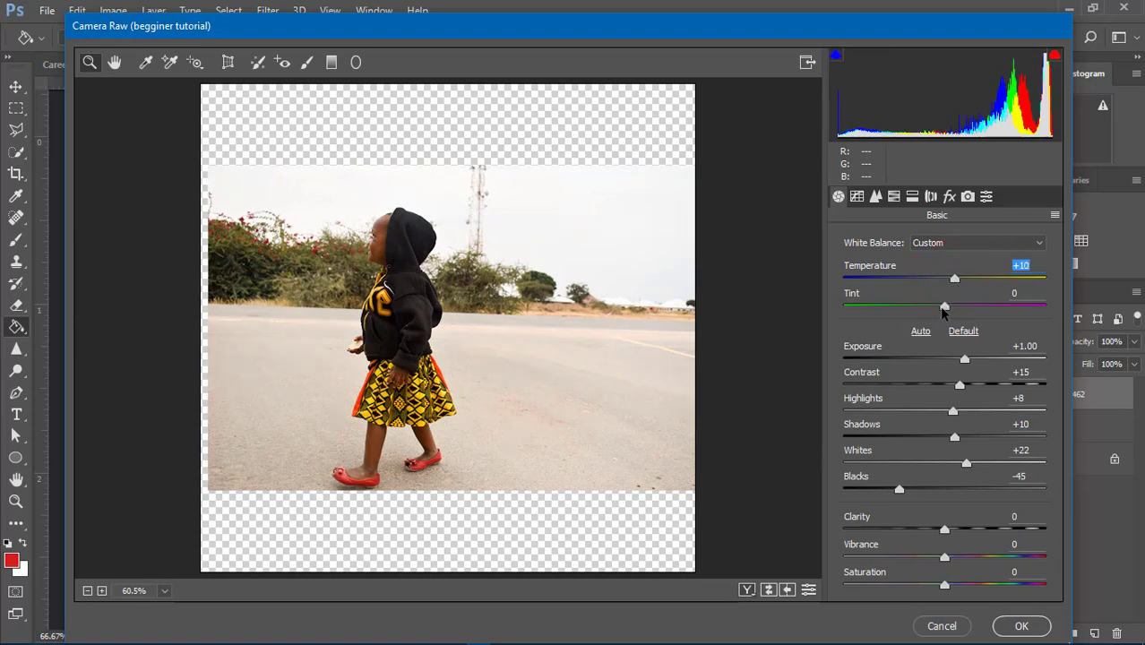
{"action": "left_click_drag", "start_coordinate": [945, 309], "coordinate": [951, 309]}
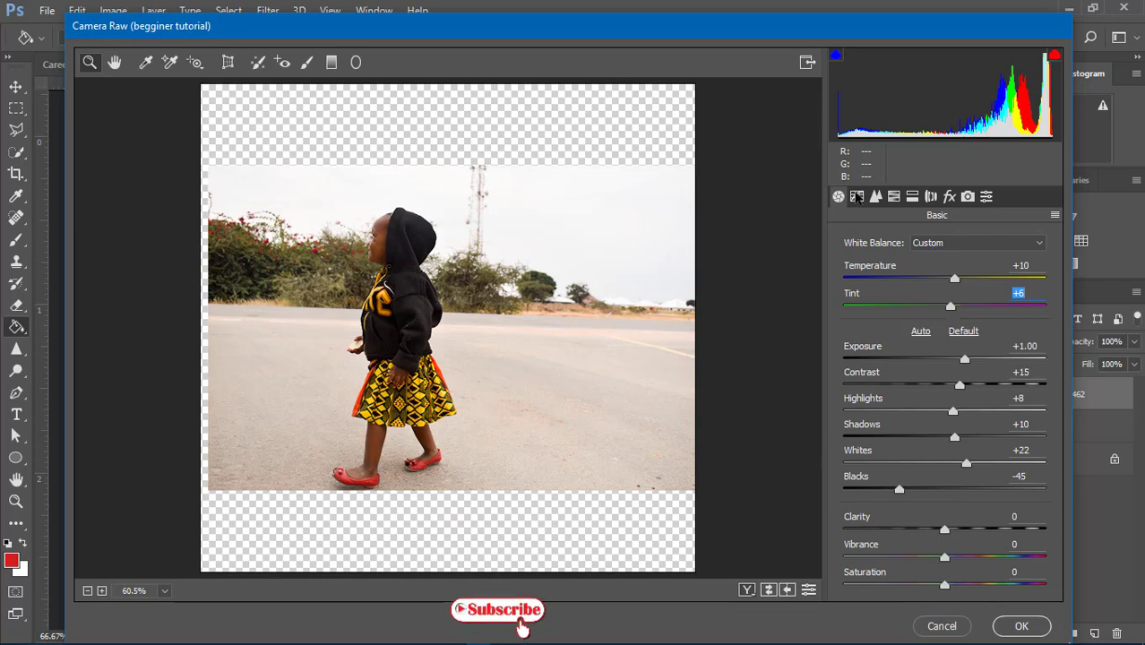
- Look through the other Camera Raw adjustment categories, from Detail and HSL / Grayscale to Lens Corrections and Presets, and return to the Basic settings
{"action": "left_click", "coordinate": [858, 196]}
{"action": "left_click", "coordinate": [876, 197]}
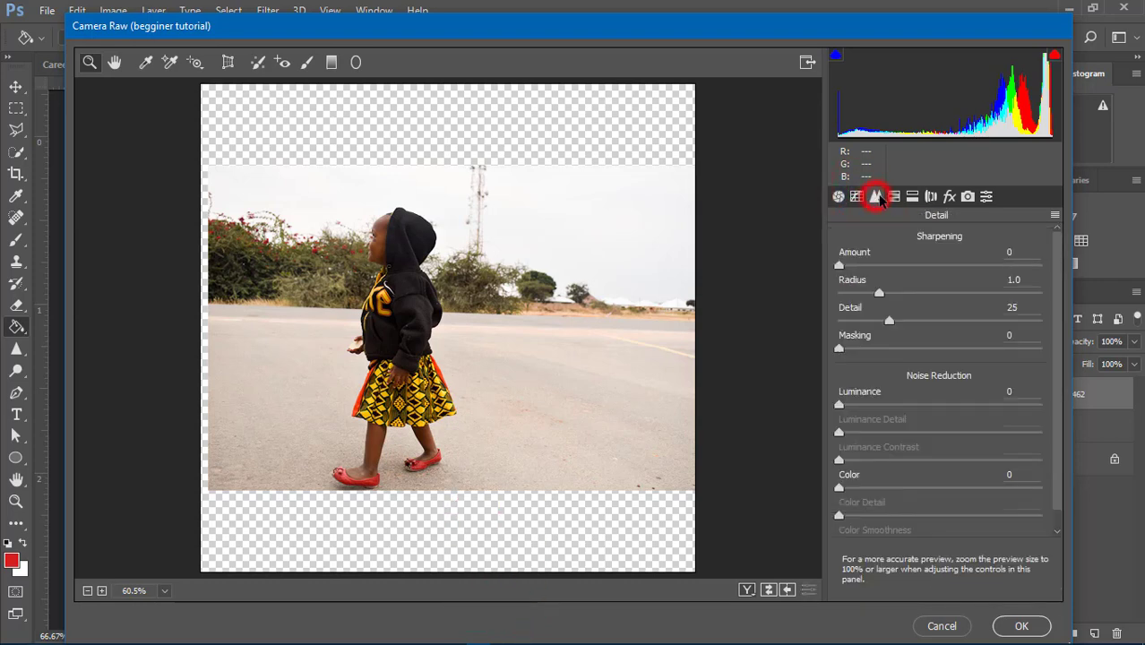
{"action": "left_click", "coordinate": [895, 197]}
{"action": "left_click", "coordinate": [911, 198]}
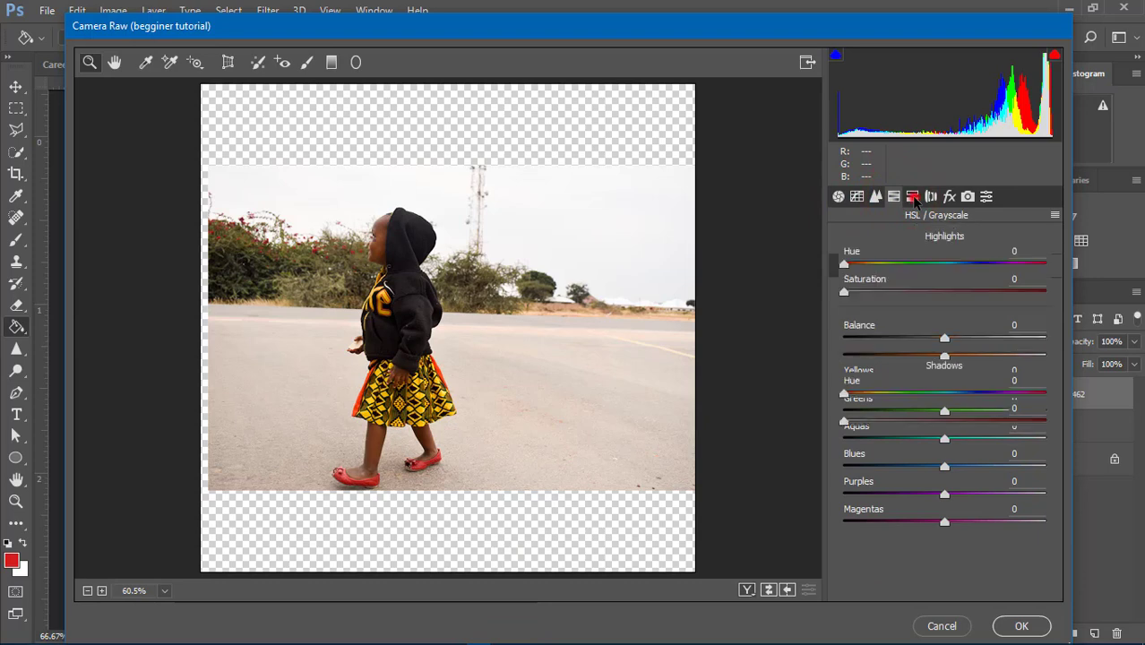
{"action": "left_click", "coordinate": [931, 196]}
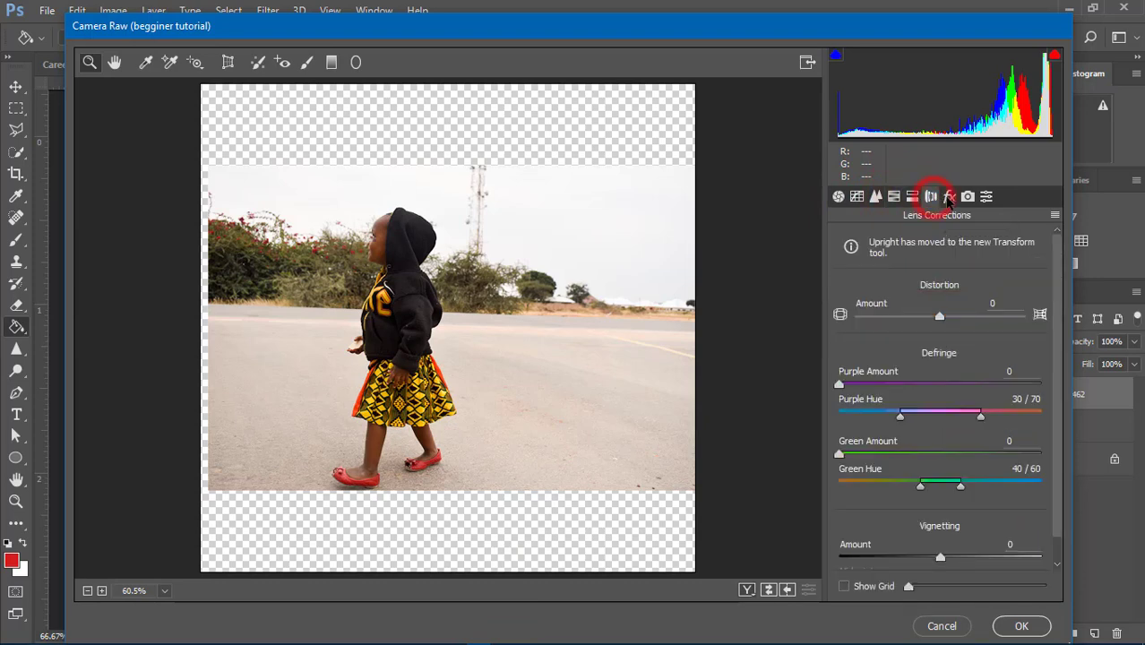
{"action": "left_click", "coordinate": [950, 196]}
{"action": "left_click", "coordinate": [986, 196]}
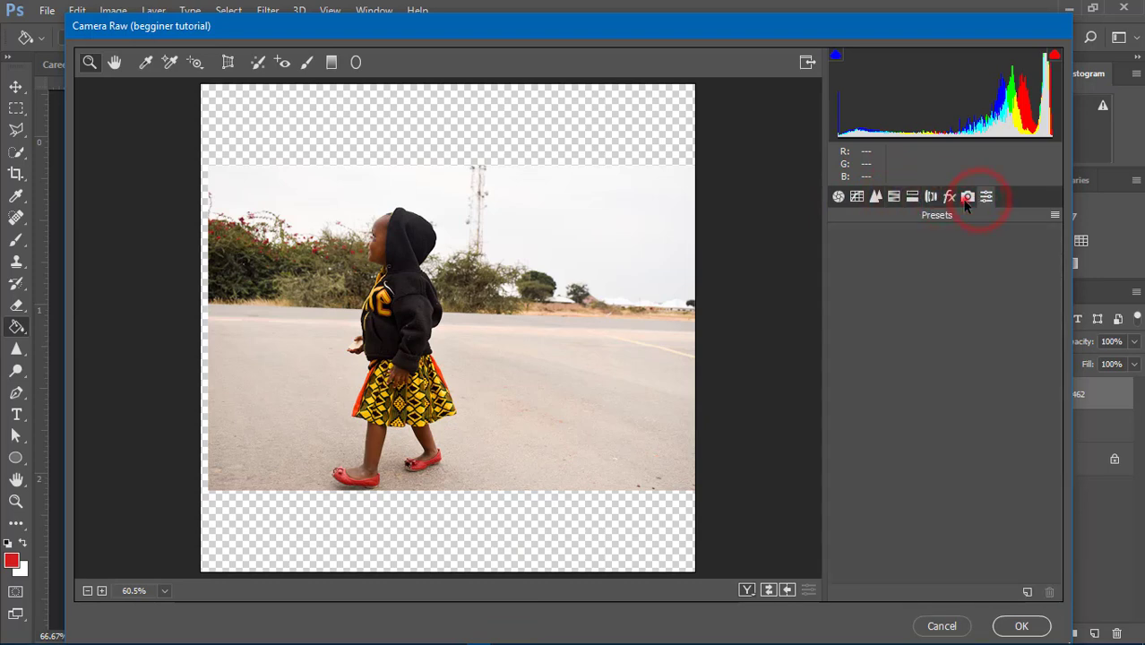
{"action": "left_click", "coordinate": [968, 196]}
{"action": "left_click", "coordinate": [838, 197]}
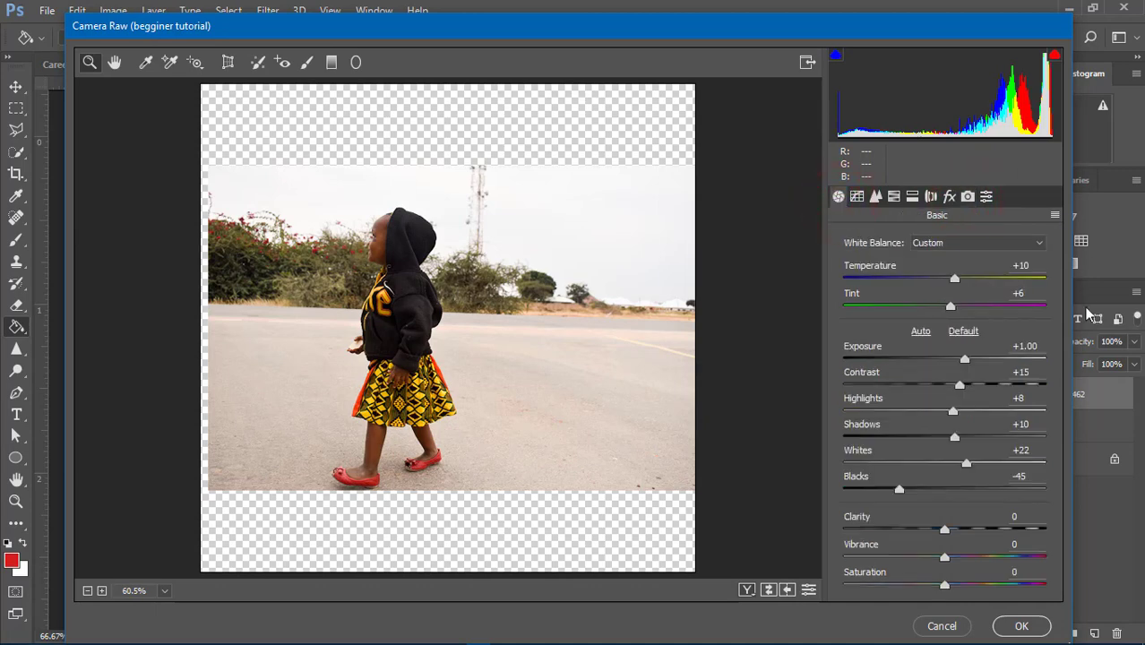
- Apply the Camera Raw Filter to the DSC_0462 layer and show the bg layer again
{"action": "left_click", "coordinate": [1018, 628]}
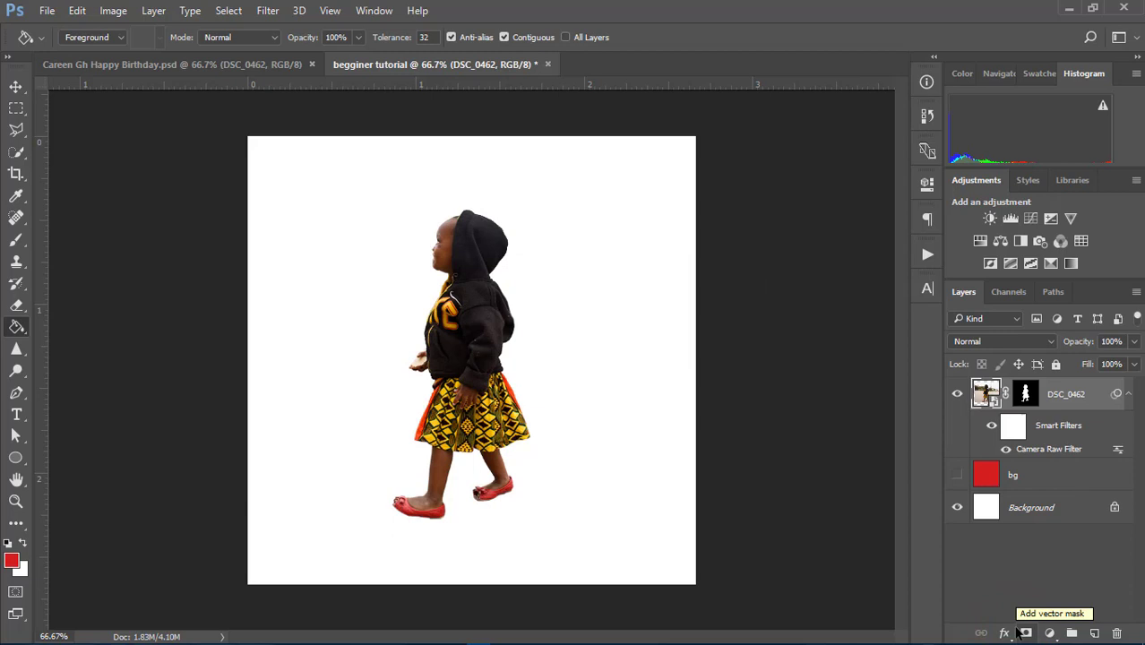
{"action": "left_click", "coordinate": [957, 476]}
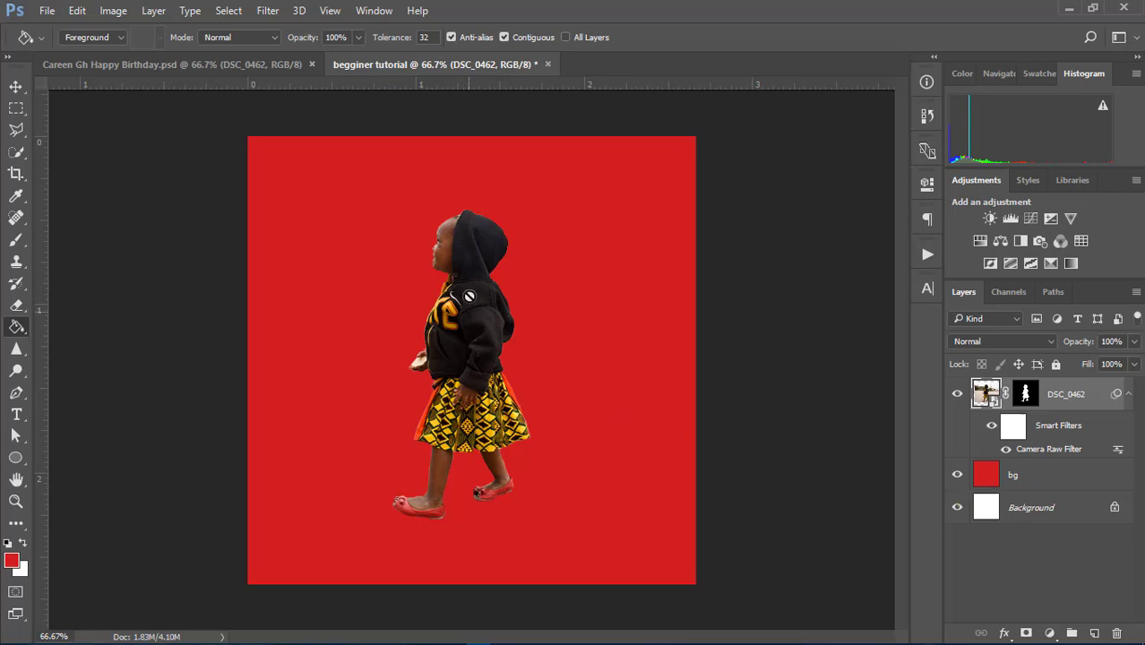
- Move the cut-out girl slightly down on the canvas with the Move tool
{"action": "left_click", "coordinate": [16, 86]}
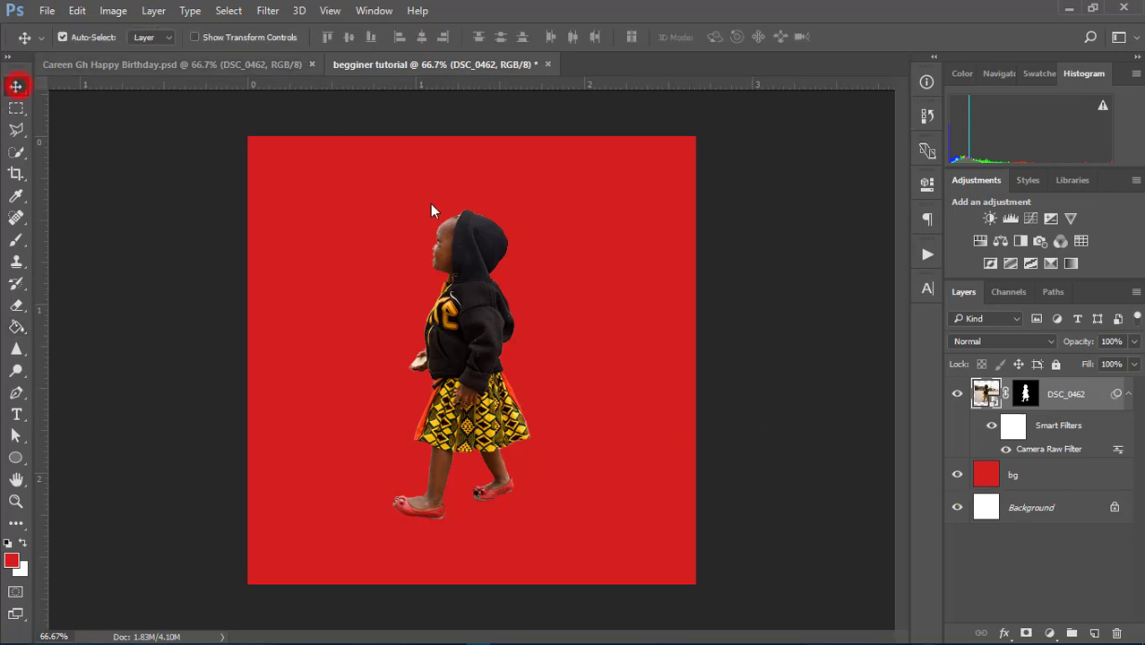
{"action": "left_click_drag", "start_coordinate": [479, 329], "coordinate": [475, 365]}
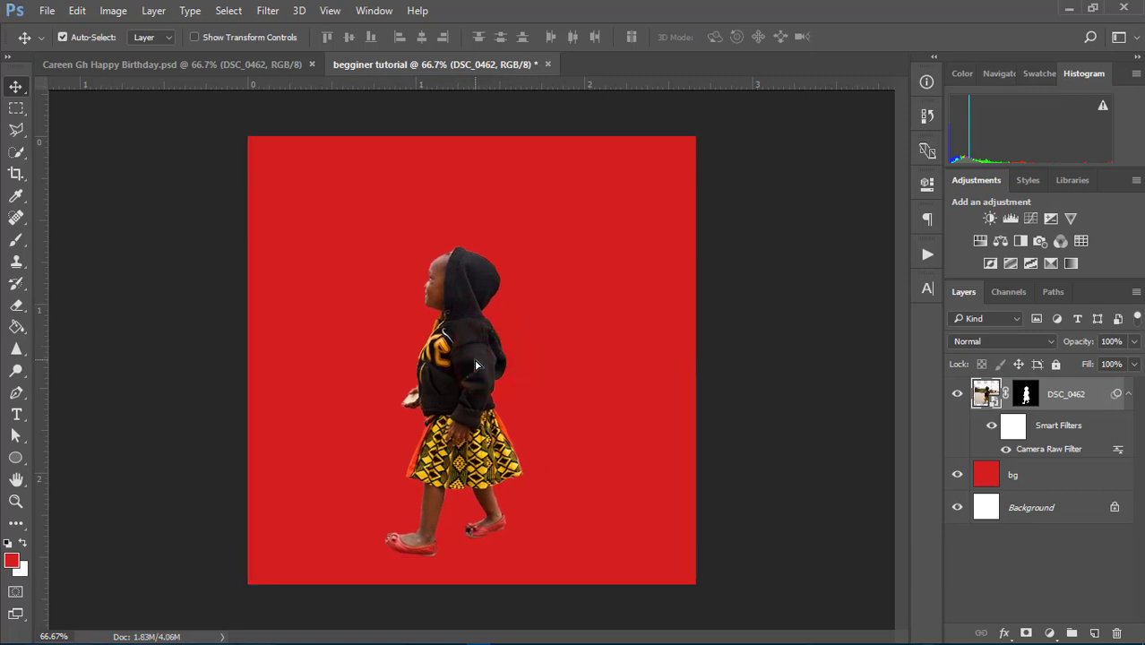
- View the whole finished birthday design in the other open document and return to the begginer tutorial document
{"action": "left_click", "coordinate": [191, 63]}
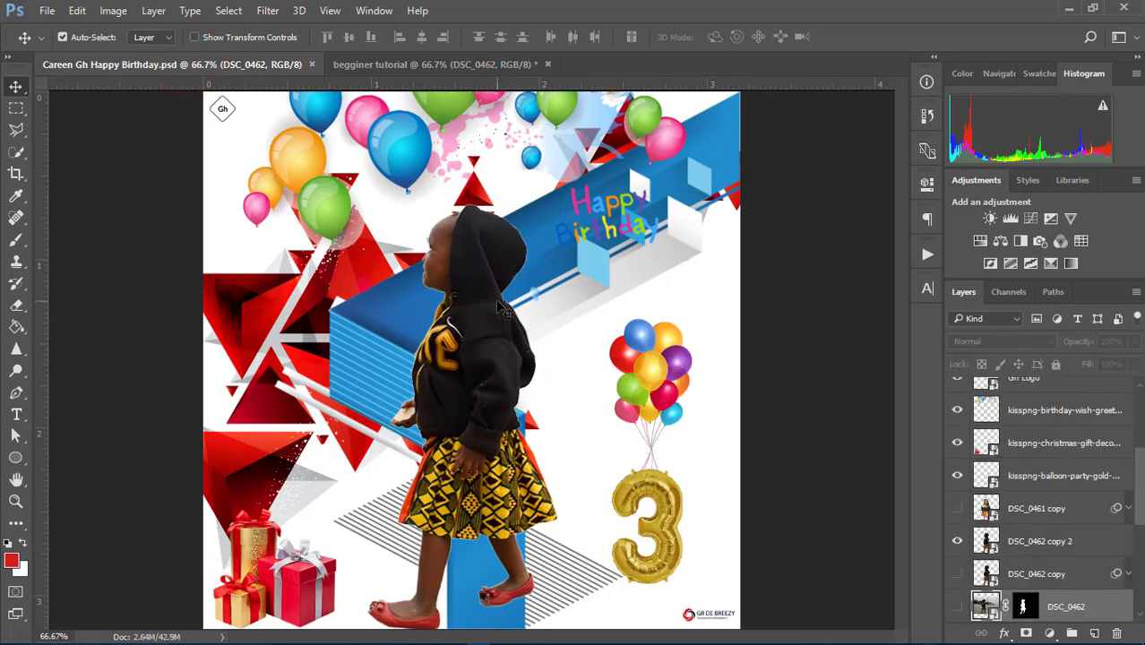
{"action": "key", "text": "ctrl+minus"}
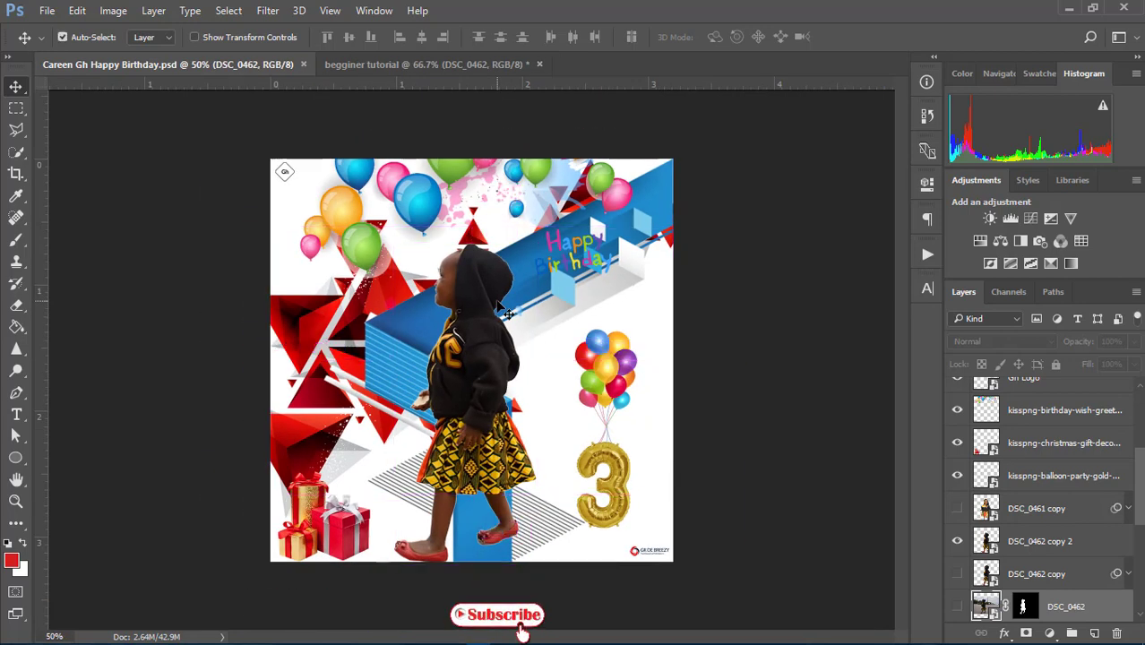
{"action": "left_click", "coordinate": [418, 65]}
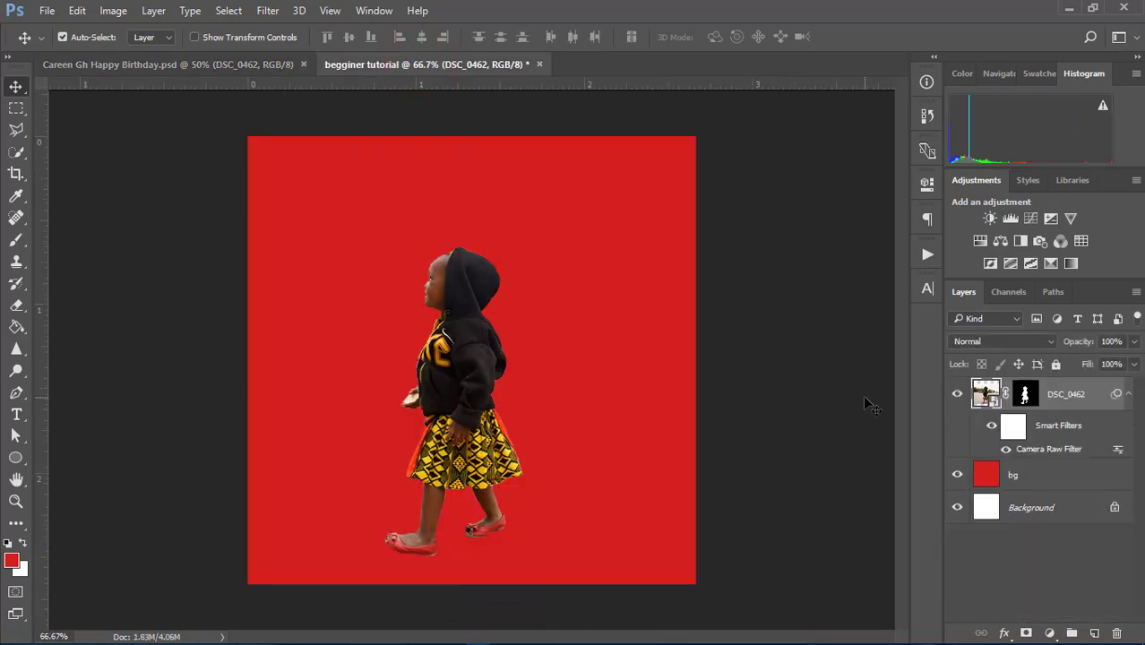
- Fill the bg layer with a reflected Golden Gloss gradient drawn straight up from the canvas's lower edge to the top of the girl's skirt
{"action": "left_click", "coordinate": [1030, 476]}
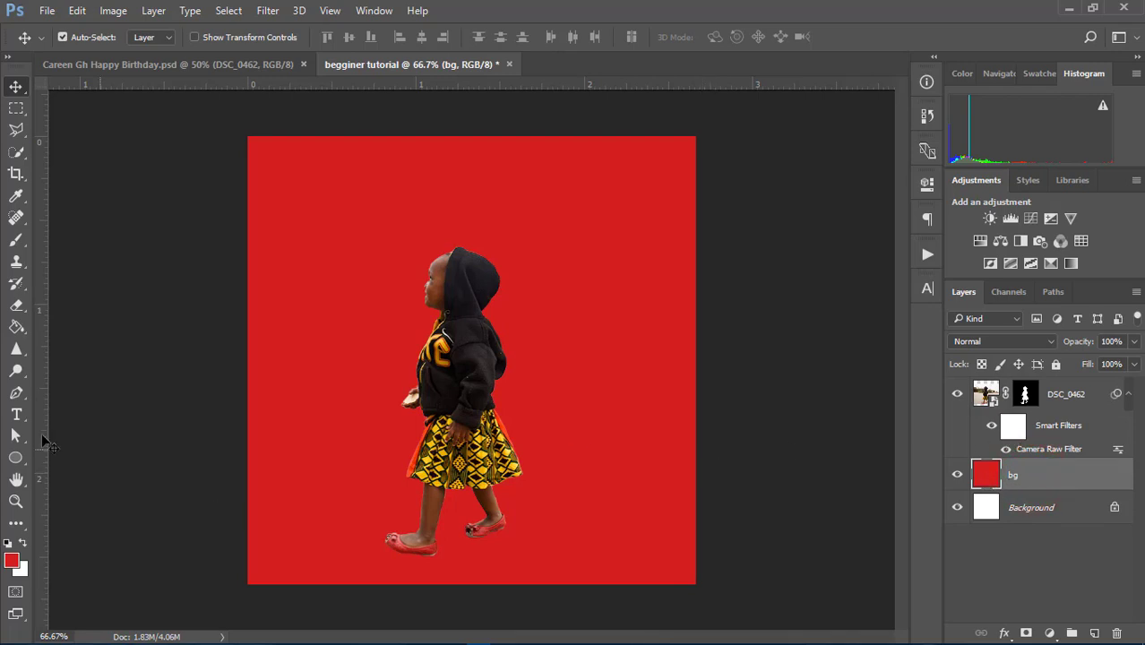
{"action": "left_click", "coordinate": [17, 328]}
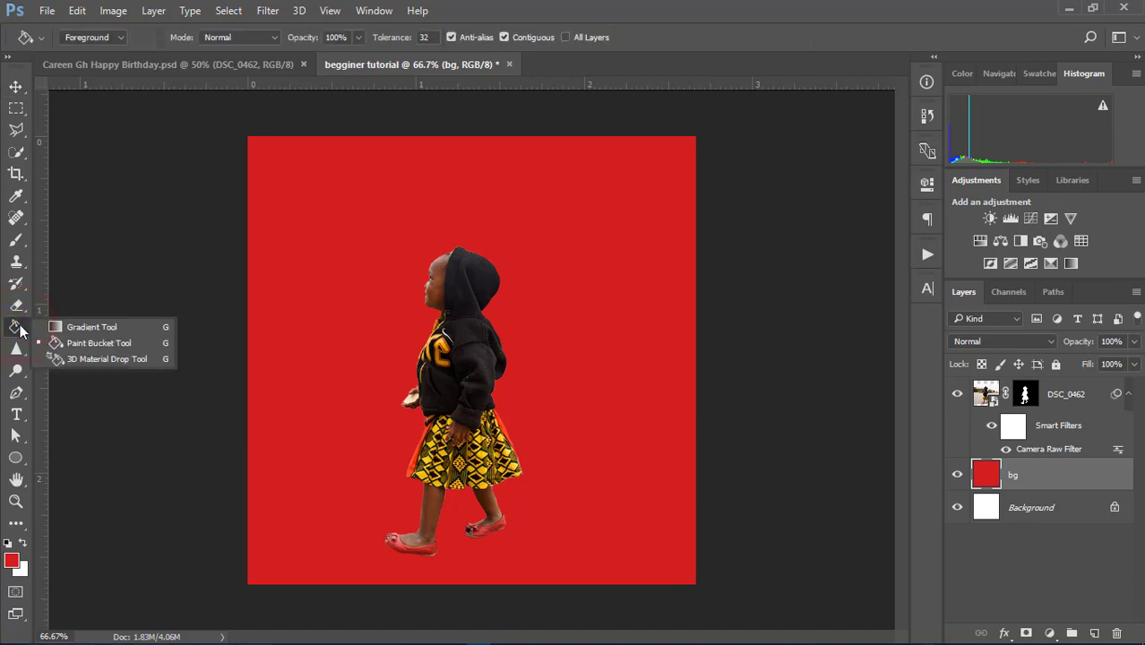
{"action": "left_click", "coordinate": [55, 327]}
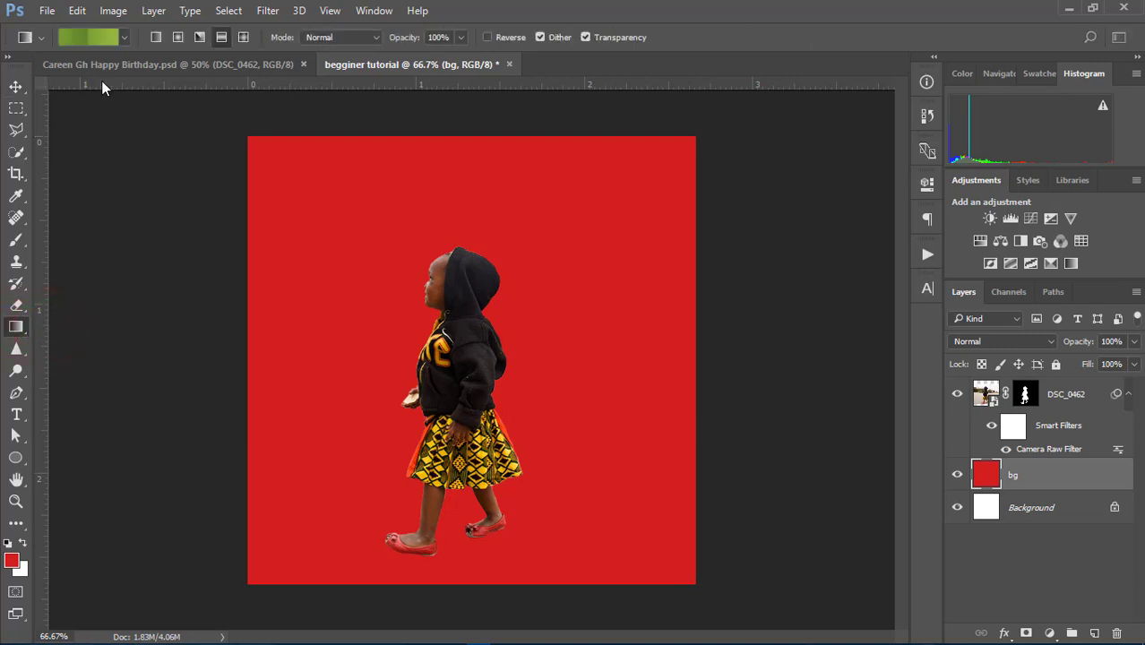
{"action": "left_click", "coordinate": [92, 36]}
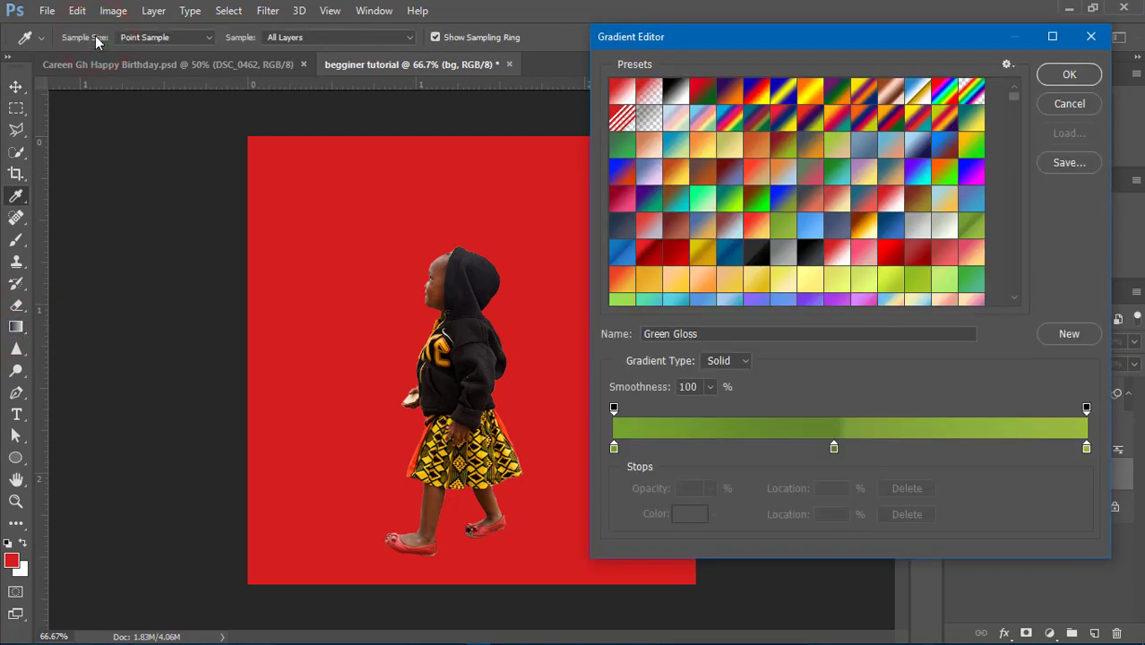
{"action": "left_click", "coordinate": [703, 253]}
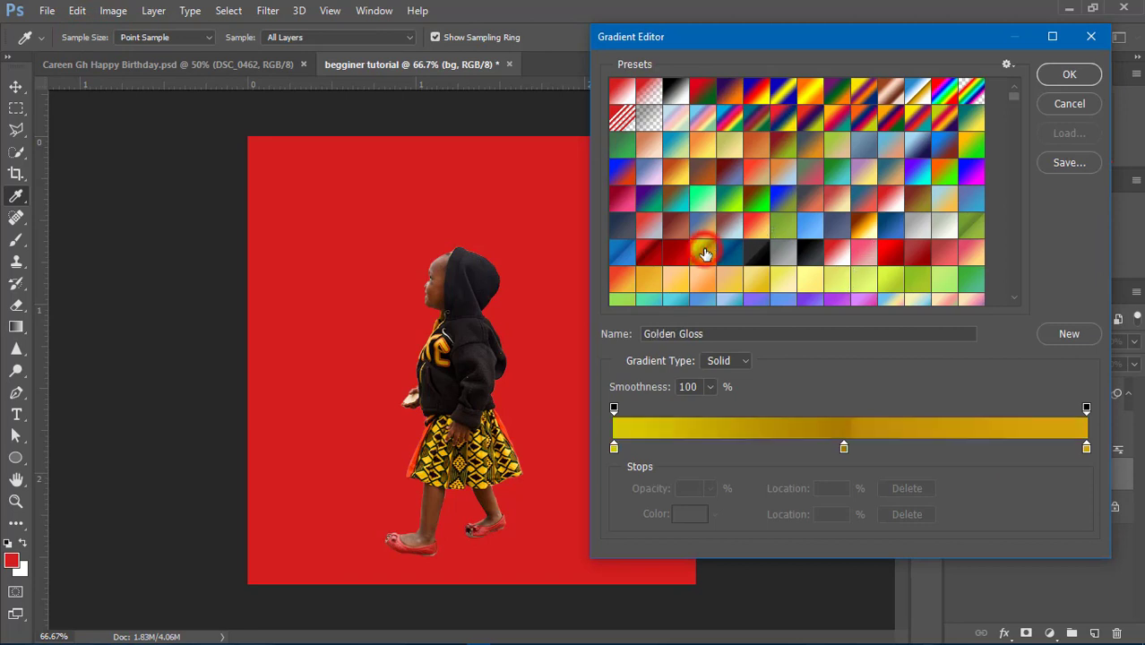
{"action": "left_click", "coordinate": [1051, 79]}
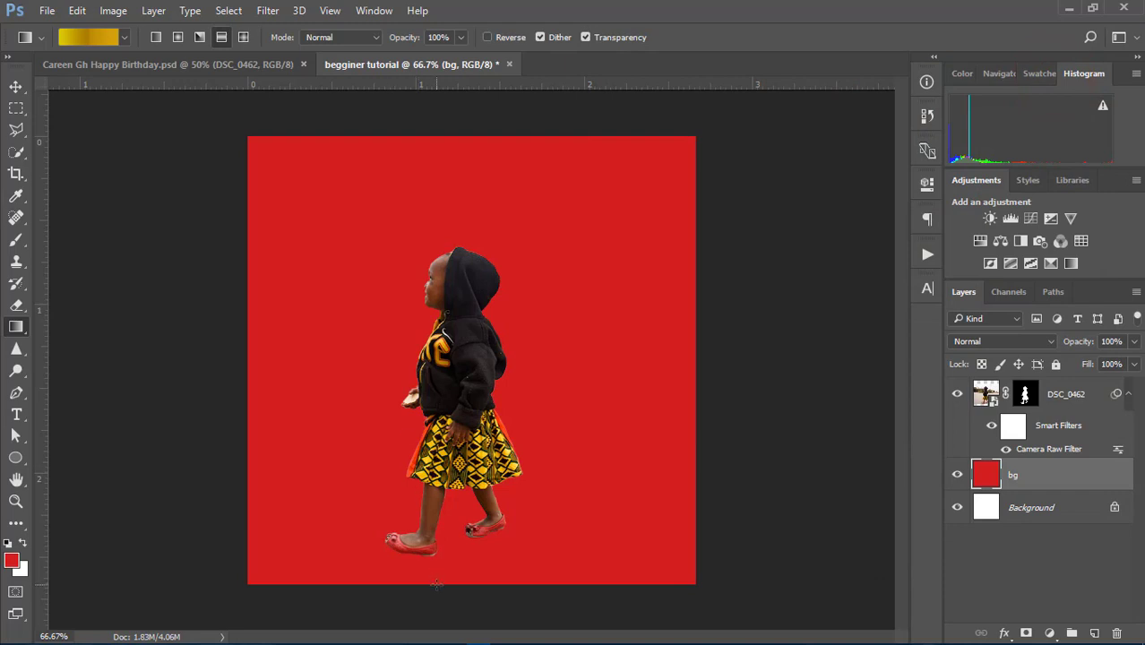
{"action": "left_click_drag", "start_coordinate": [436, 585], "coordinate": [443, 380]}
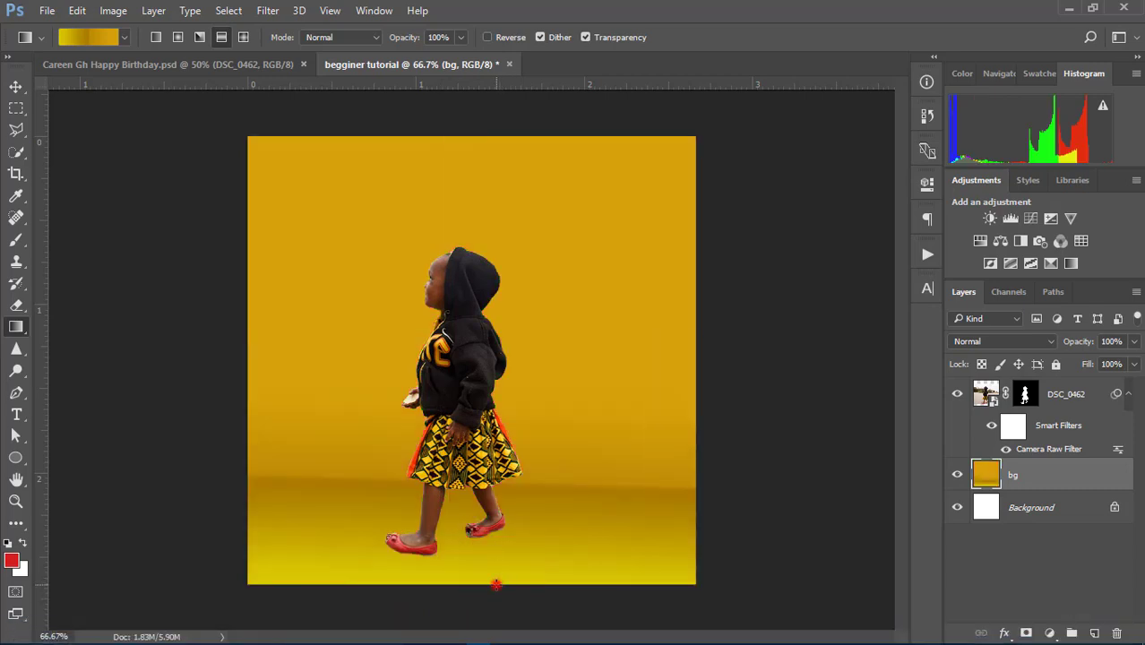
{"action": "left_click_drag", "start_coordinate": [496, 585], "coordinate": [494, 421]}
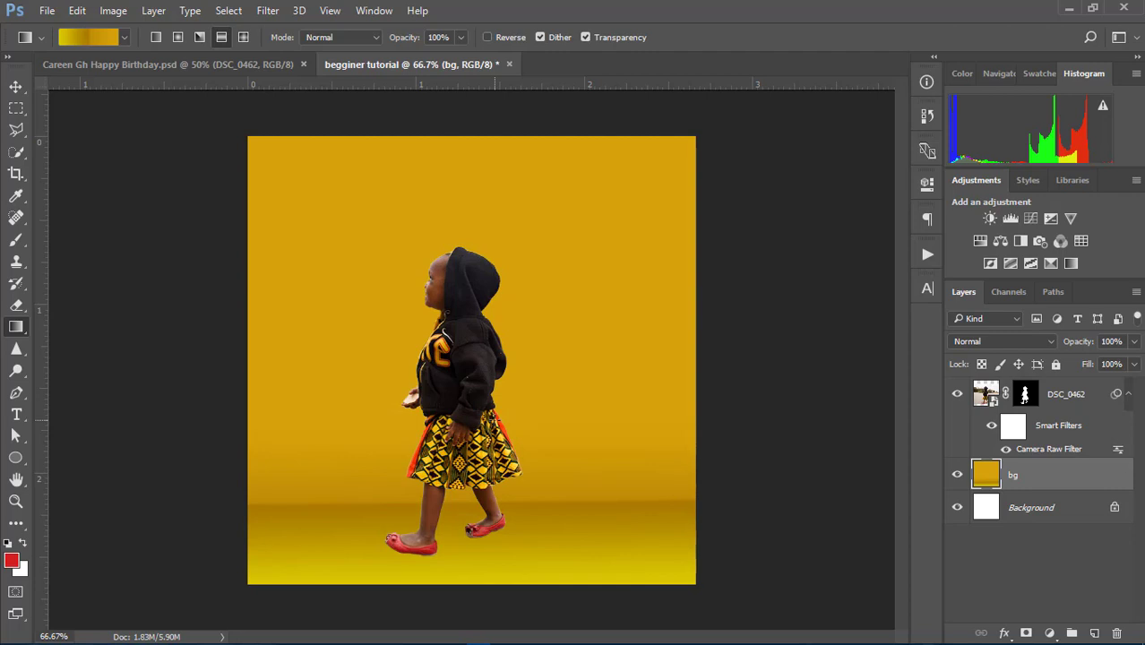
- Collapse the DSC_0462 layer's smart filters and save the document as begginer tutorial.psd in the part folder with Maximize Compatibility on
{"action": "left_click", "coordinate": [1127, 394]}
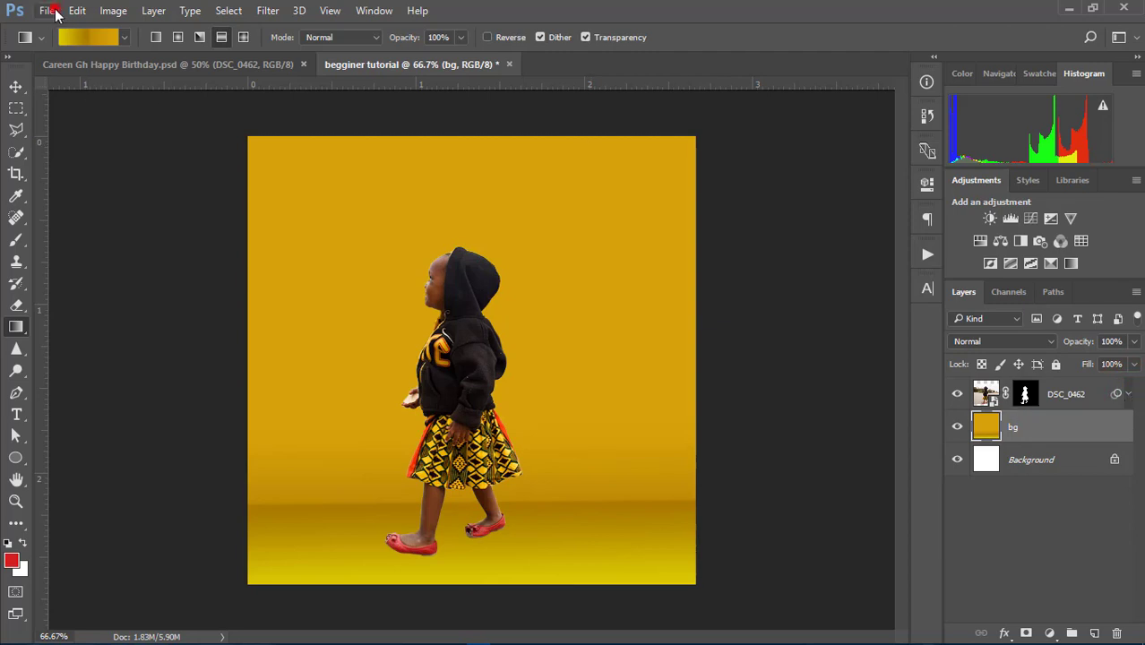
{"action": "left_click", "coordinate": [47, 11]}
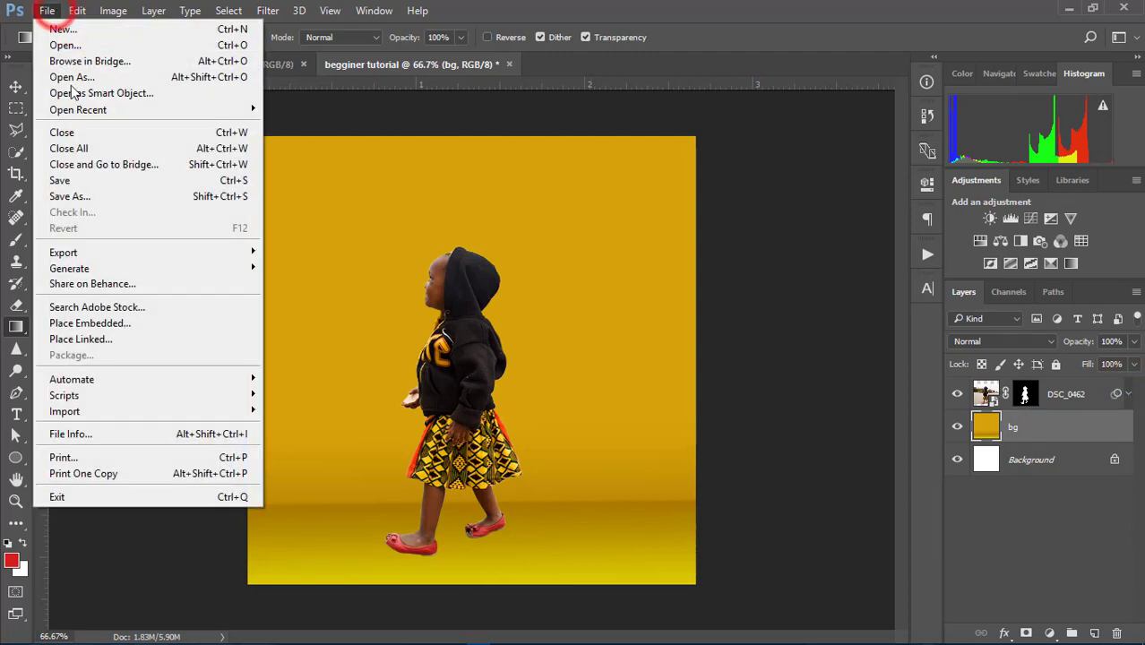
{"action": "left_click", "coordinate": [81, 181]}
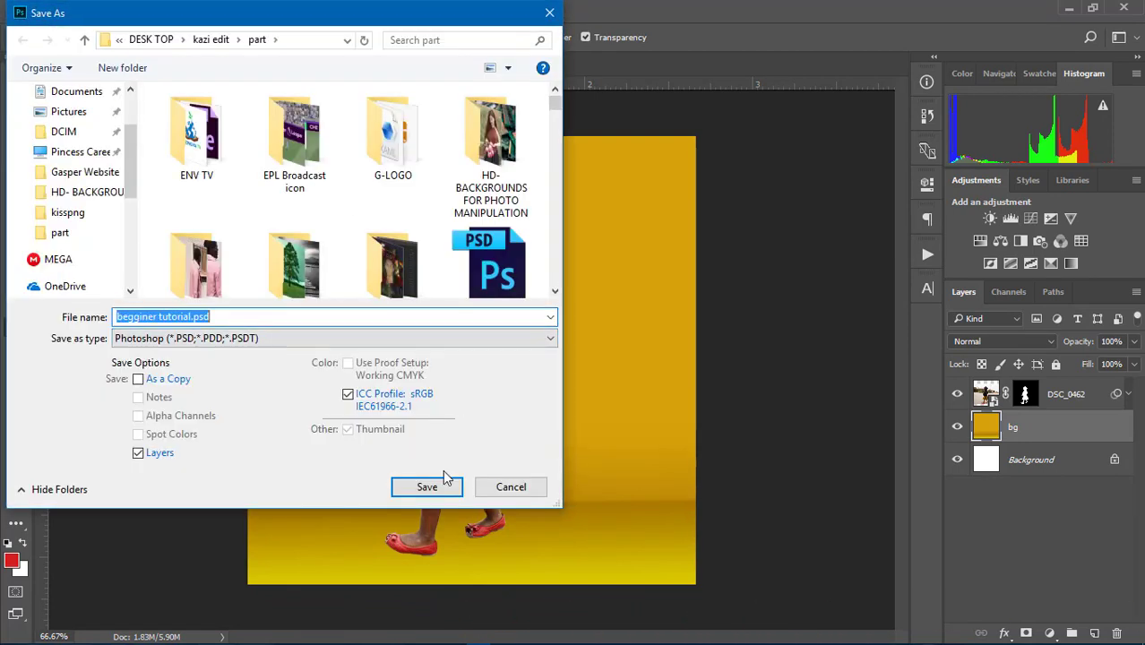
{"action": "left_click", "coordinate": [426, 486]}
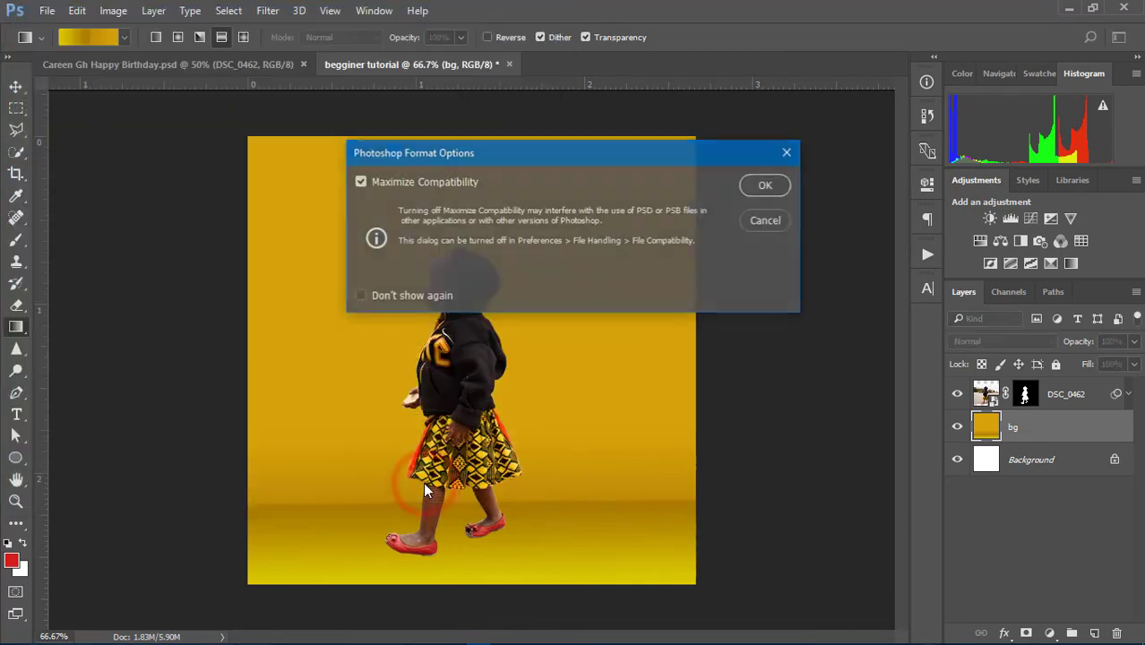
{"action": "left_click", "coordinate": [763, 188]}
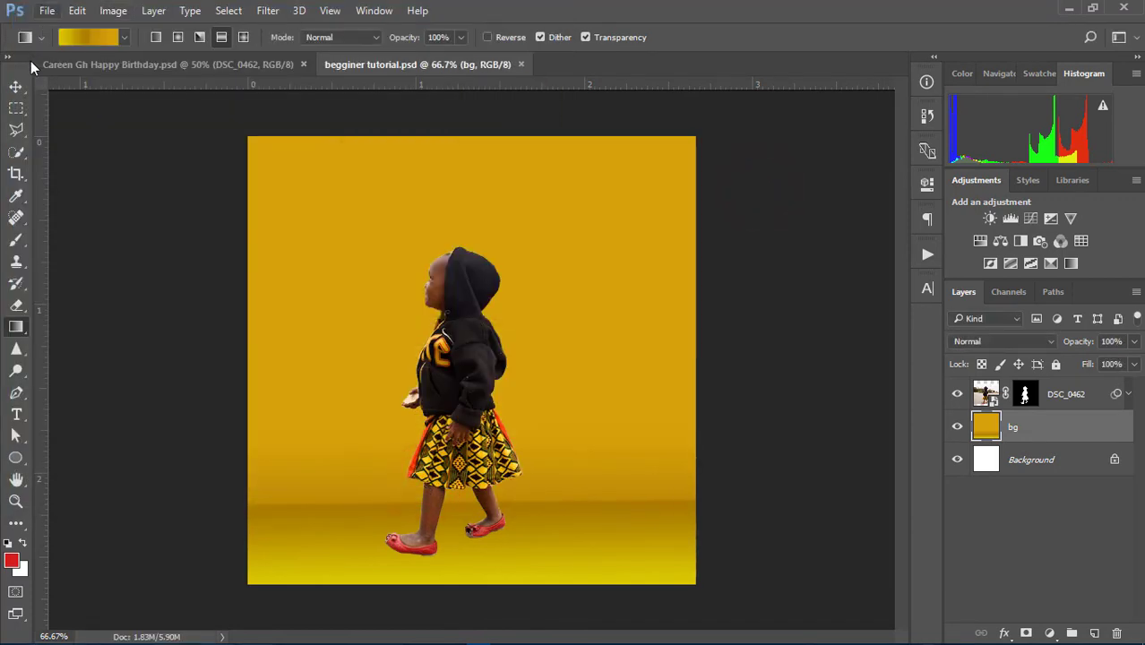
{"action": "left_click", "coordinate": [15, 86]}
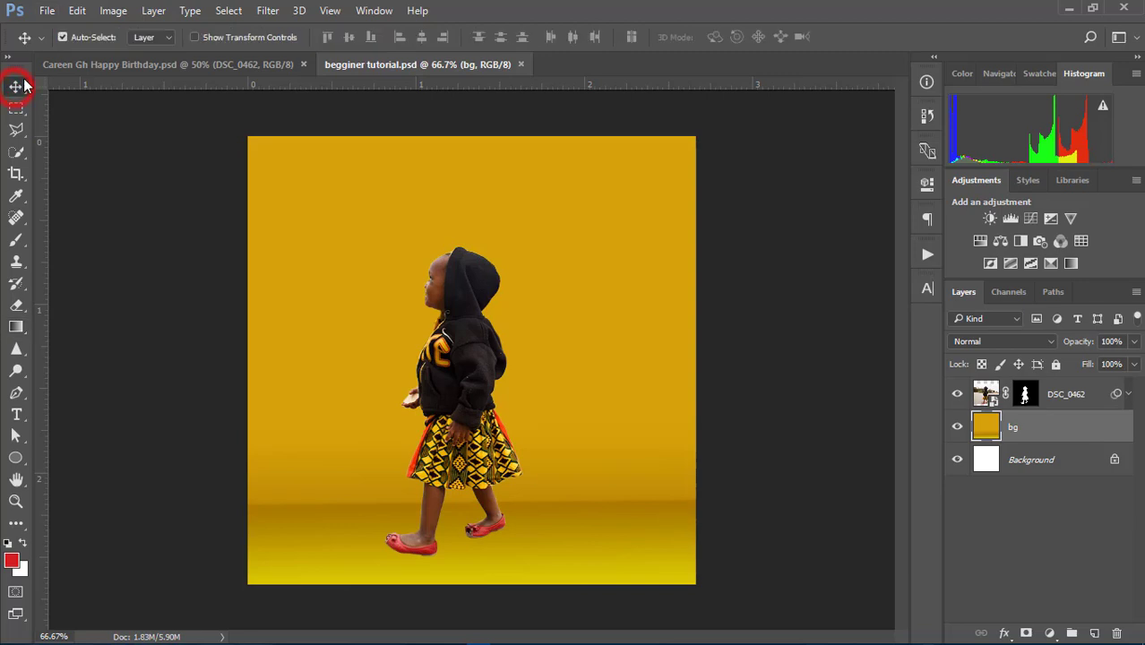
{"action": "left_click", "coordinate": [47, 12]}
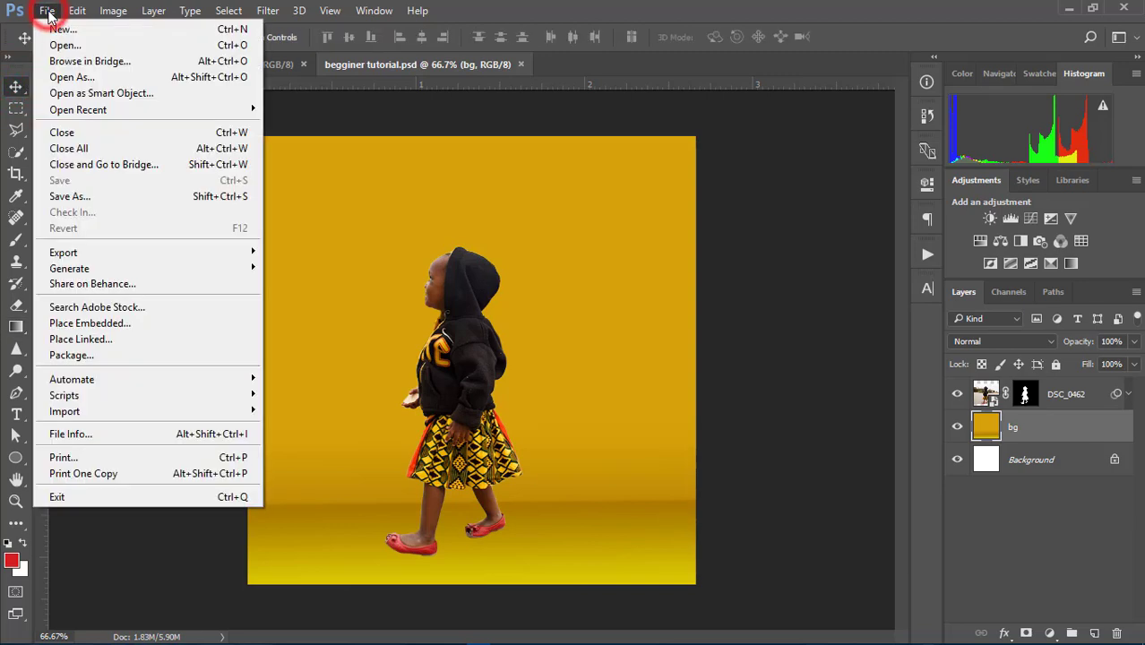
{"action": "left_click", "coordinate": [80, 199]}
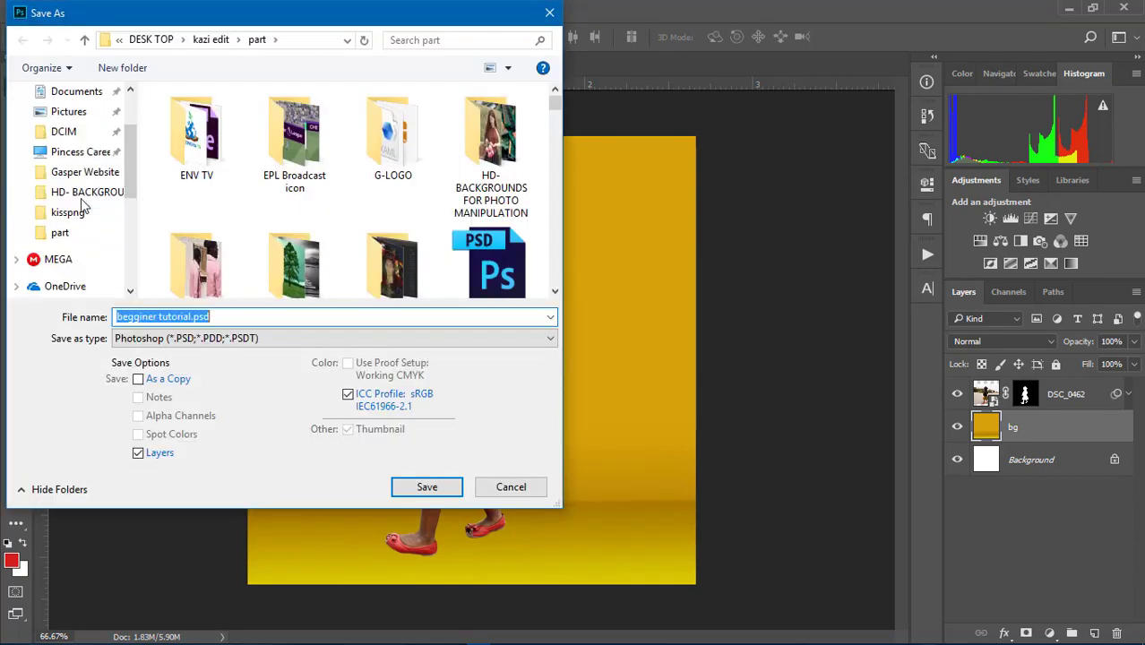
{"action": "left_click", "coordinate": [548, 15]}
- Save a JPEG copy as begginer tutorial.jpg in the part folder at Maximum quality 12, in Progressive format with 3 scans
{"action": "left_click", "coordinate": [40, 11]}
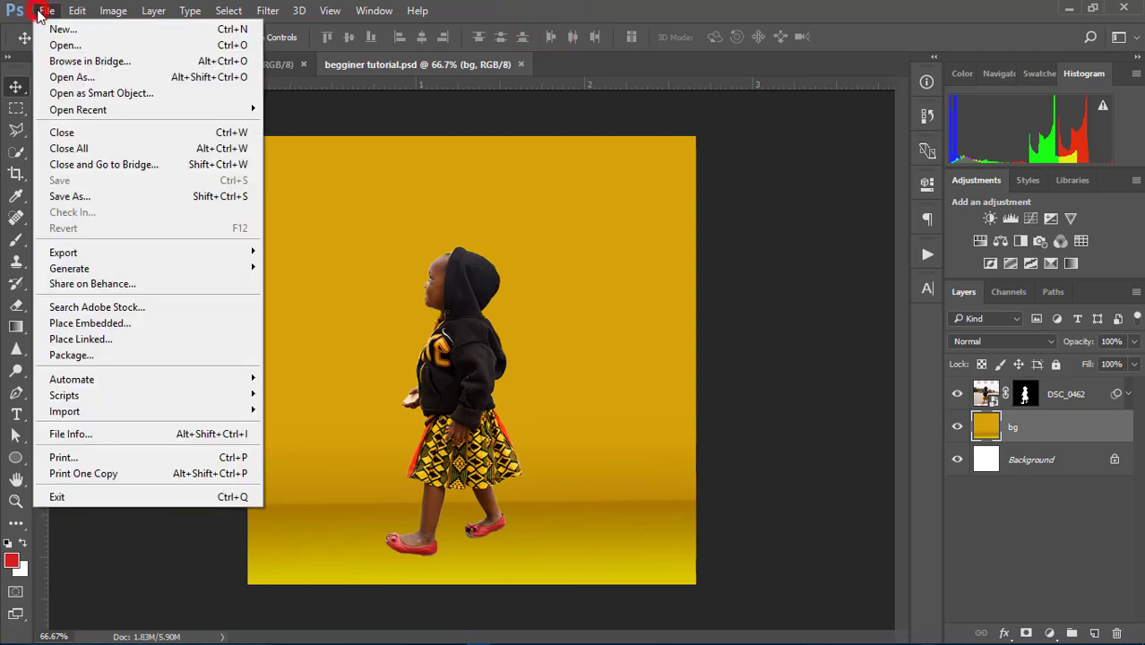
{"action": "left_click", "coordinate": [89, 196]}
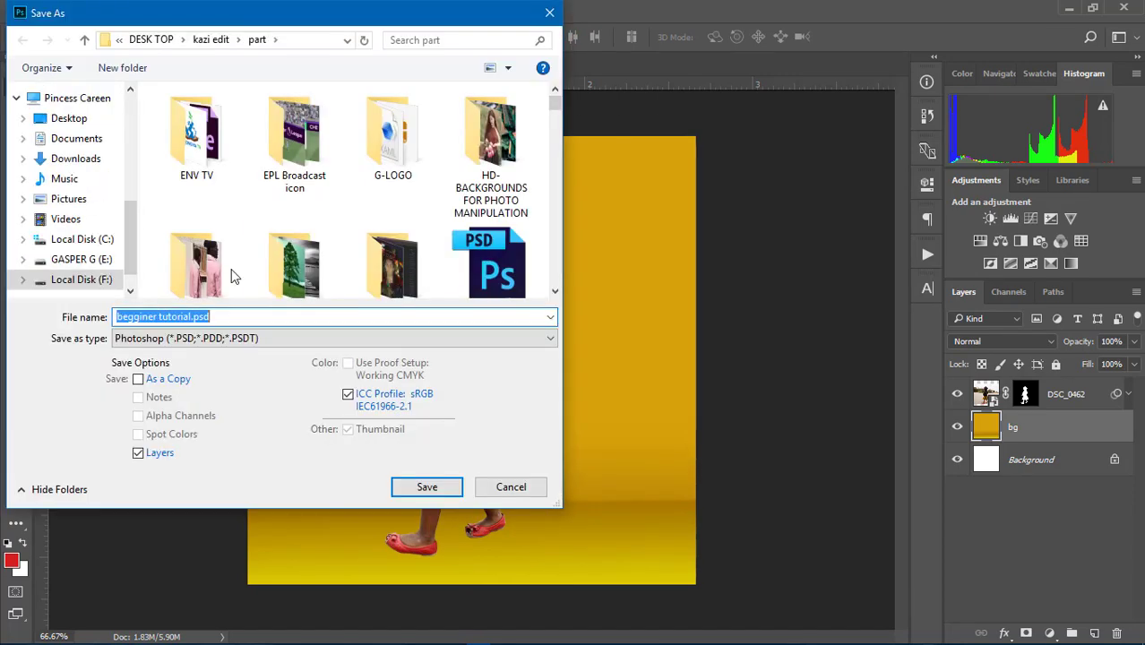
{"action": "left_click", "coordinate": [216, 346]}
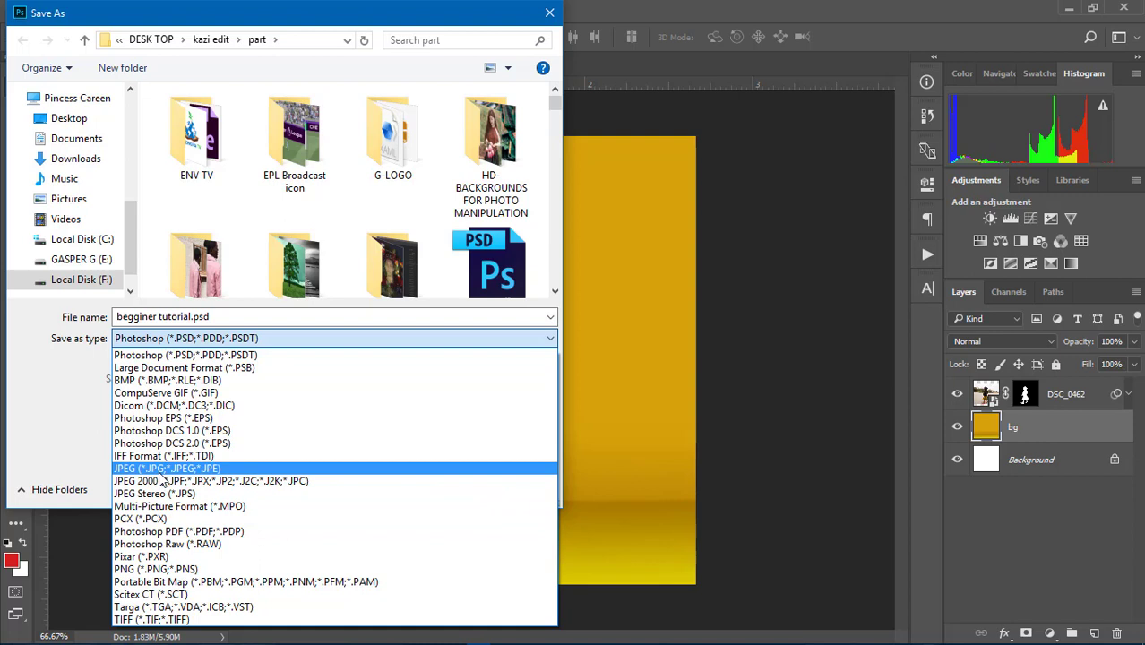
{"action": "left_click", "coordinate": [257, 470]}
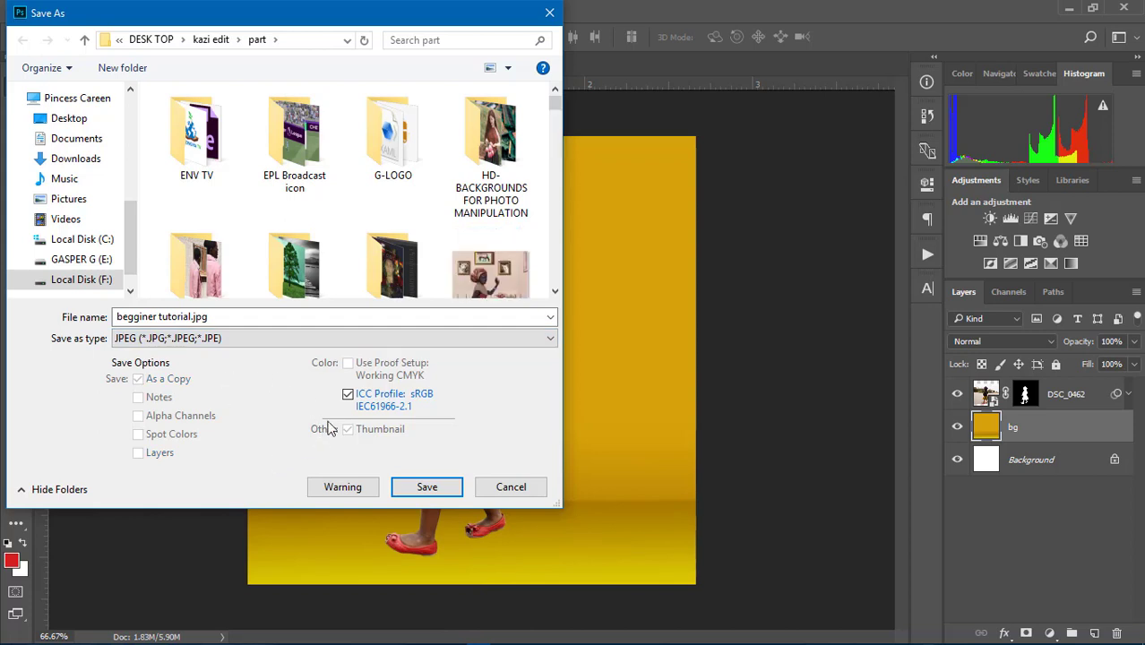
{"action": "left_click", "coordinate": [412, 489]}
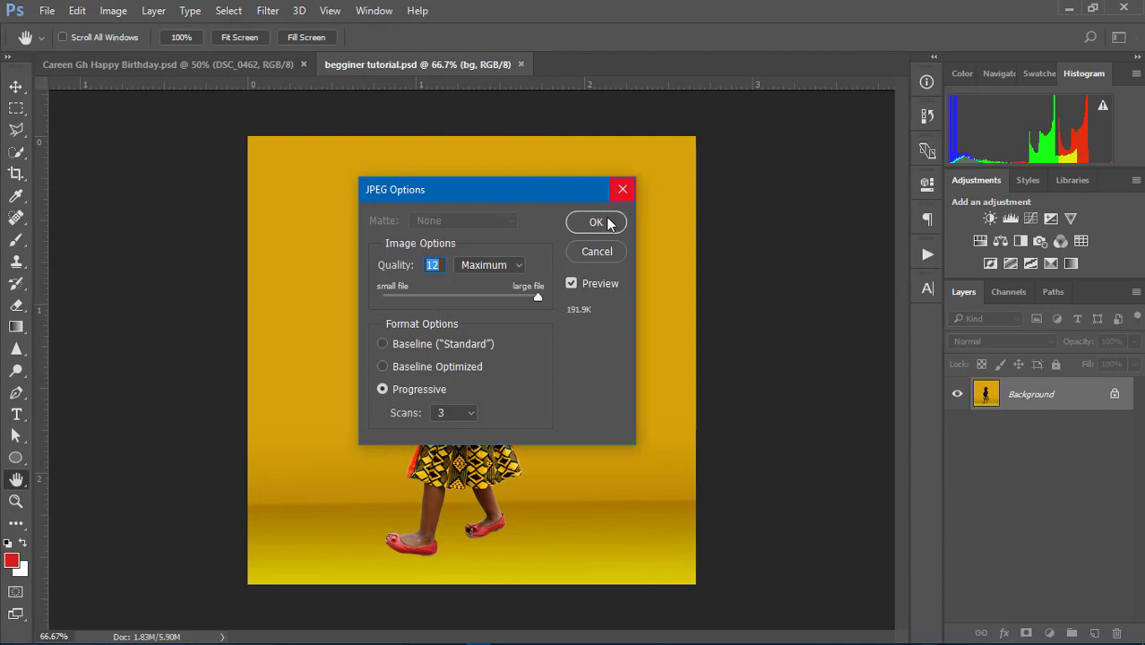
{"action": "left_click", "coordinate": [606, 222]}
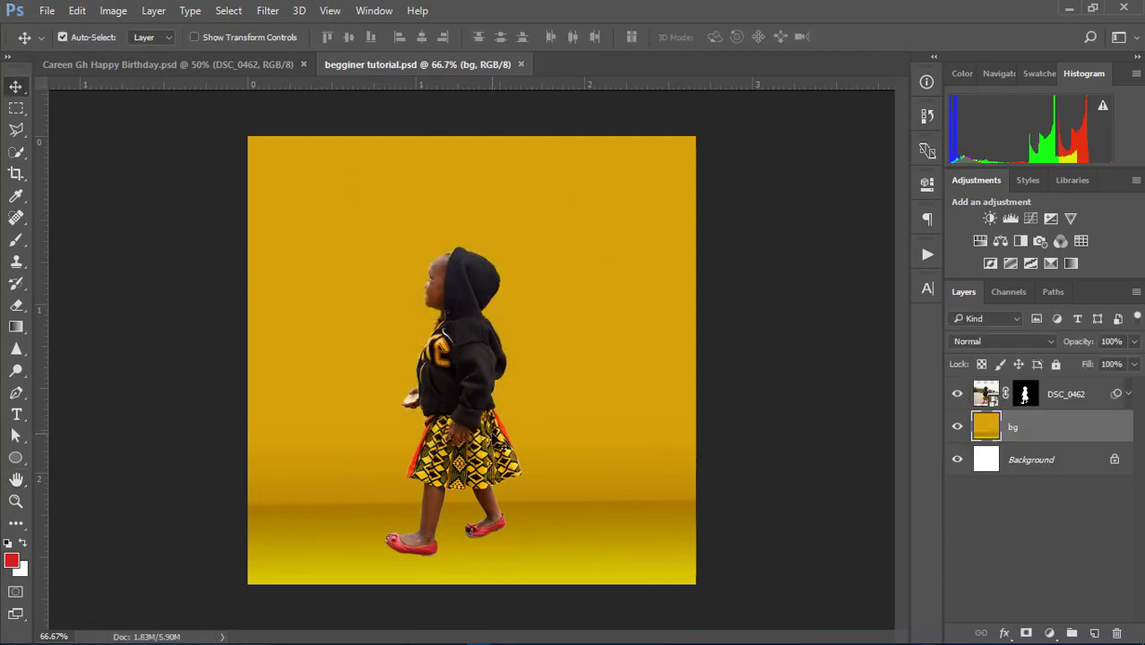
{"action": "left_click", "coordinate": [47, 11]}
{"action": "left_click", "coordinate": [140, 199]}
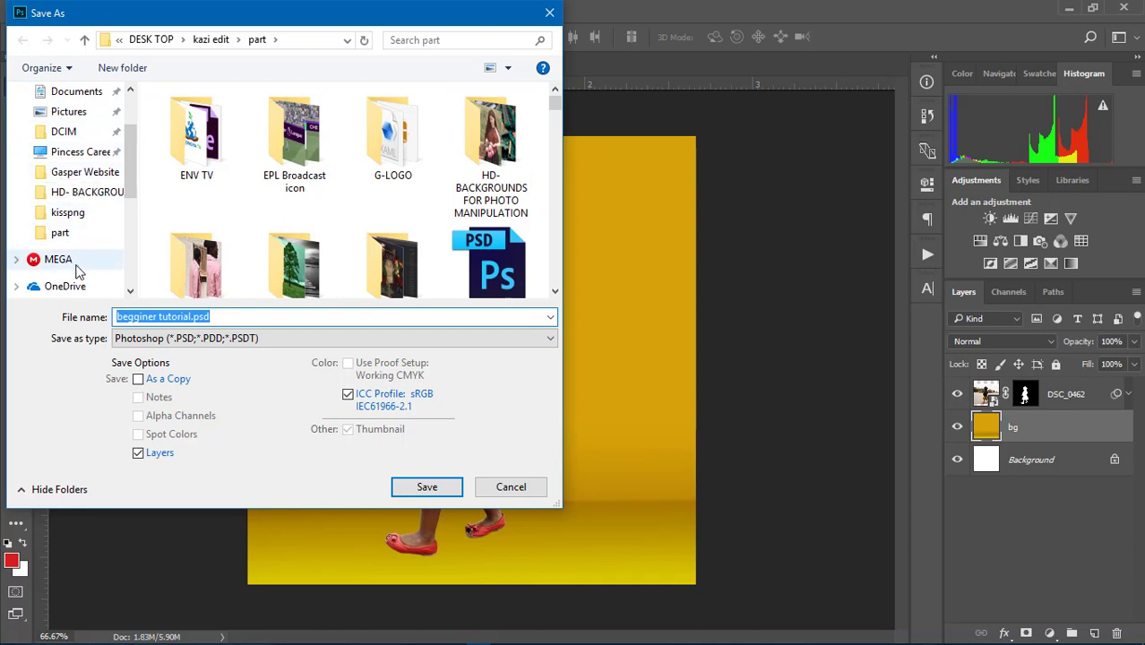
{"action": "left_click", "coordinate": [72, 154]}
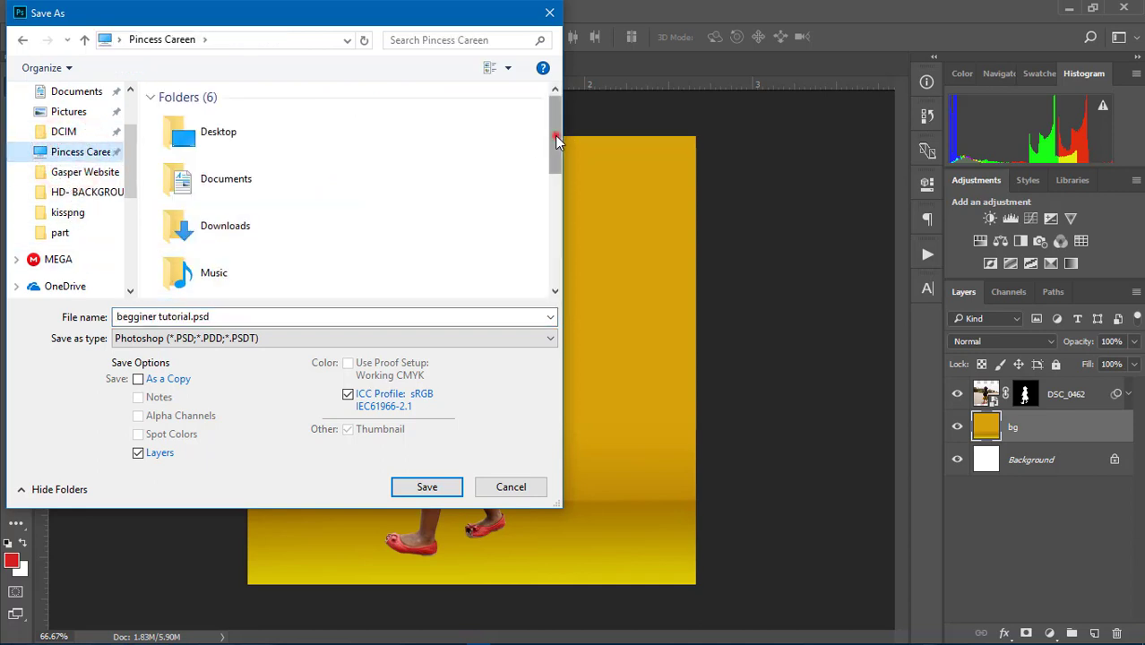
{"action": "left_click_drag", "start_coordinate": [554, 135], "coordinate": [554, 217]}
{"action": "scroll", "coordinate": [550, 221], "scroll_direction": "down", "scroll_amount": 2}
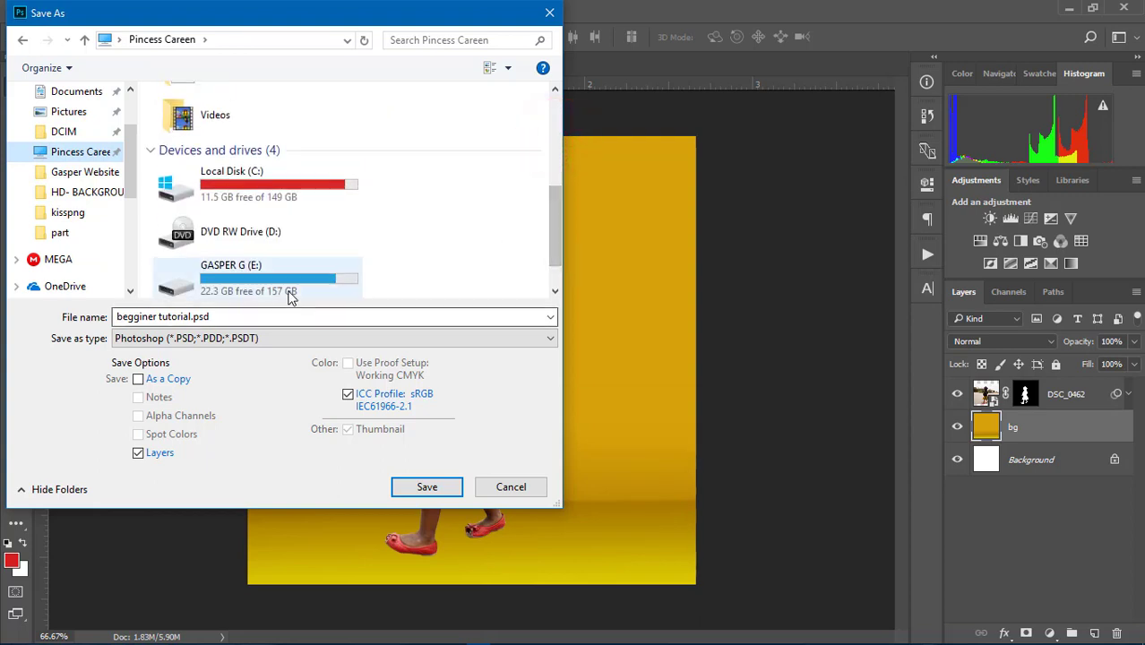
{"action": "left_click_drag", "start_coordinate": [551, 218], "coordinate": [552, 258]}
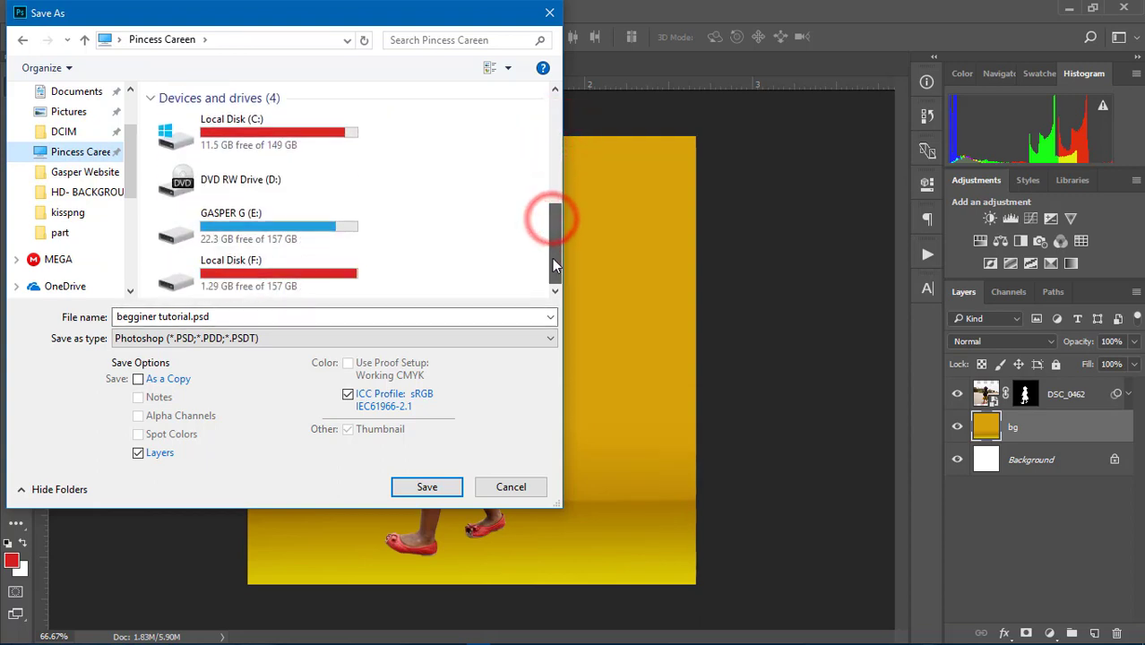
{"action": "left_click", "coordinate": [511, 487]}
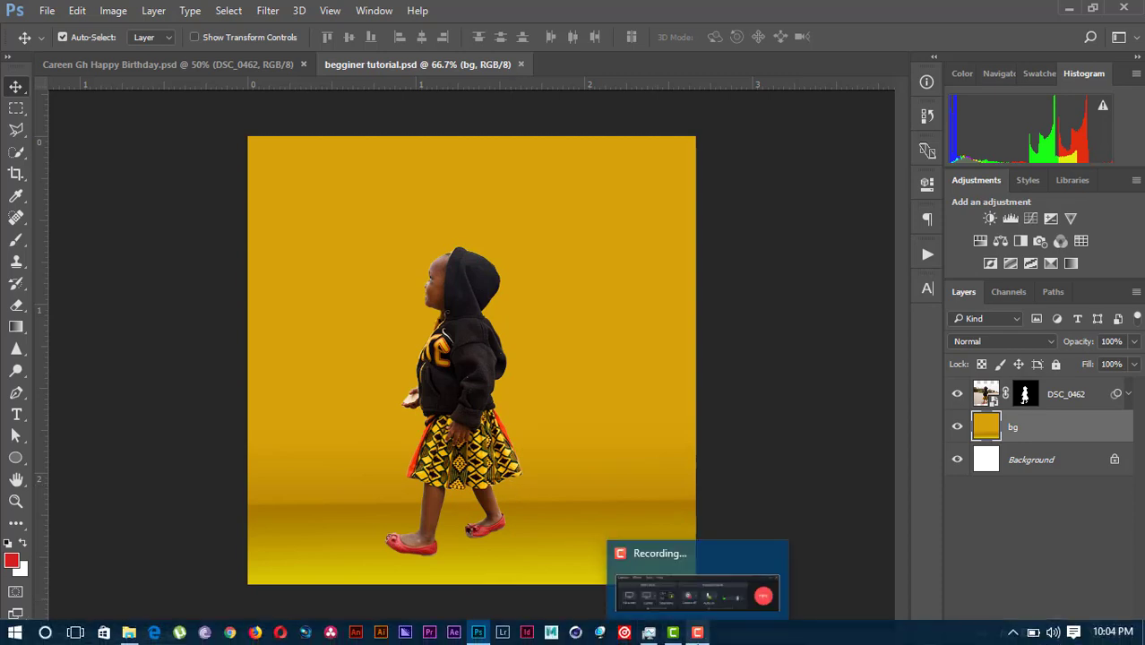
{"action": "left_click", "coordinate": [697, 632]}
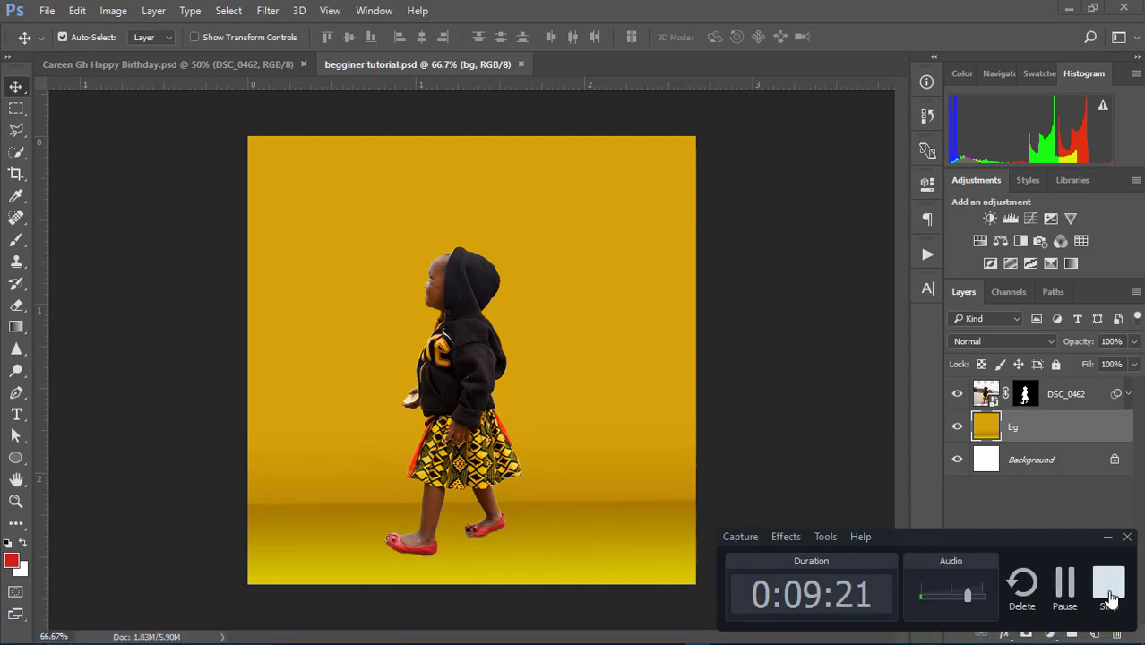